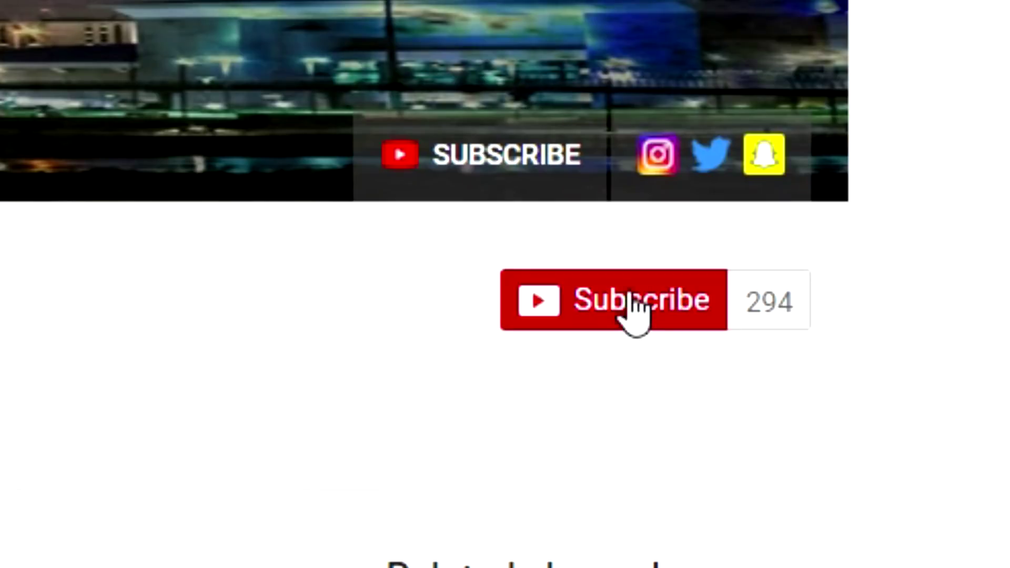
# Subscribe to the YouTube channel and turn on all notifications for it, saving the notification setting
pyautogui.click(633, 299)
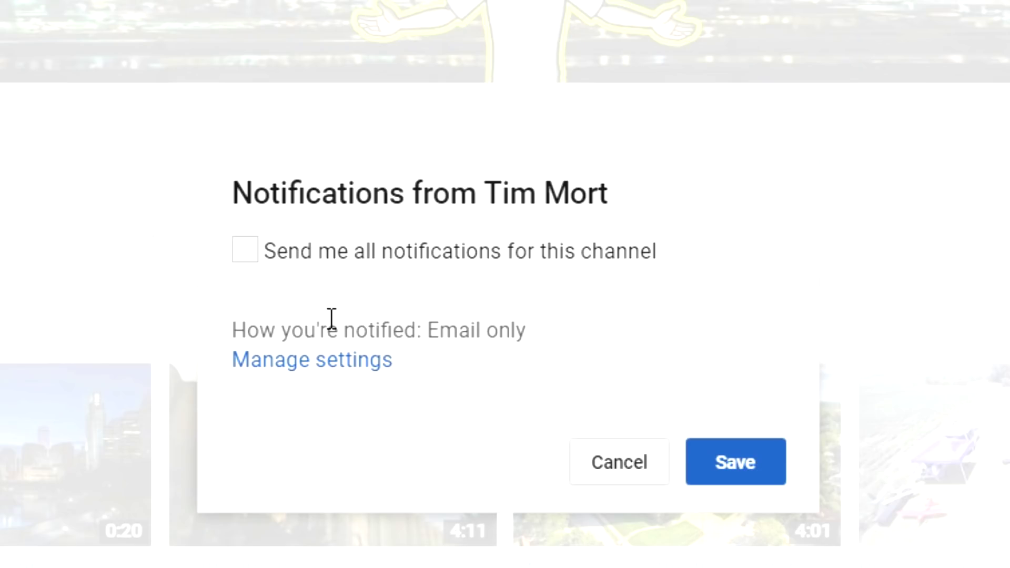
pyautogui.click(239, 253)
pyautogui.click(760, 472)
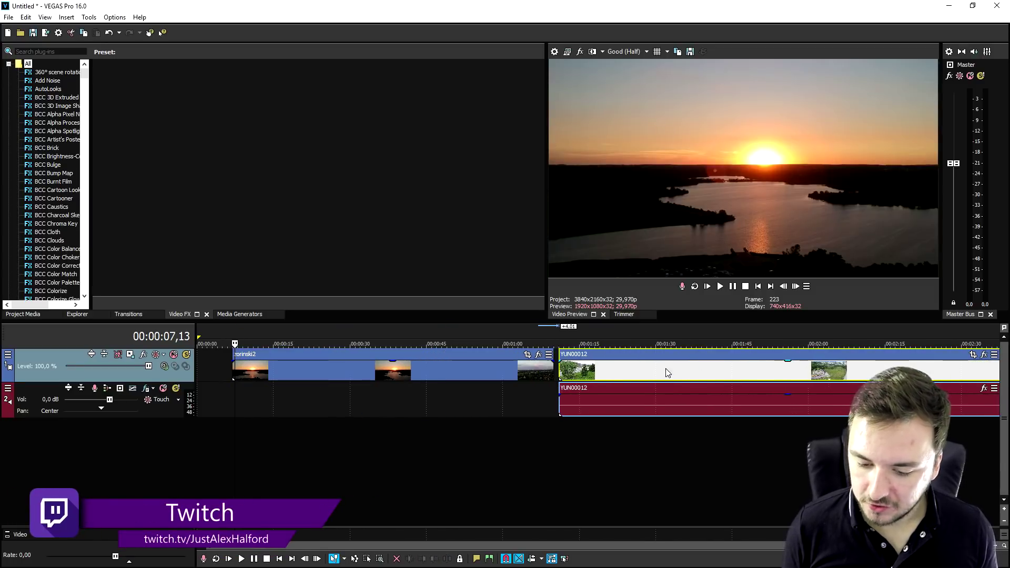
# In VEGAS Pro, preview the YUN00012 drone footage at several points along the timeline
pyautogui.click(633, 375)
pyautogui.click(680, 373)
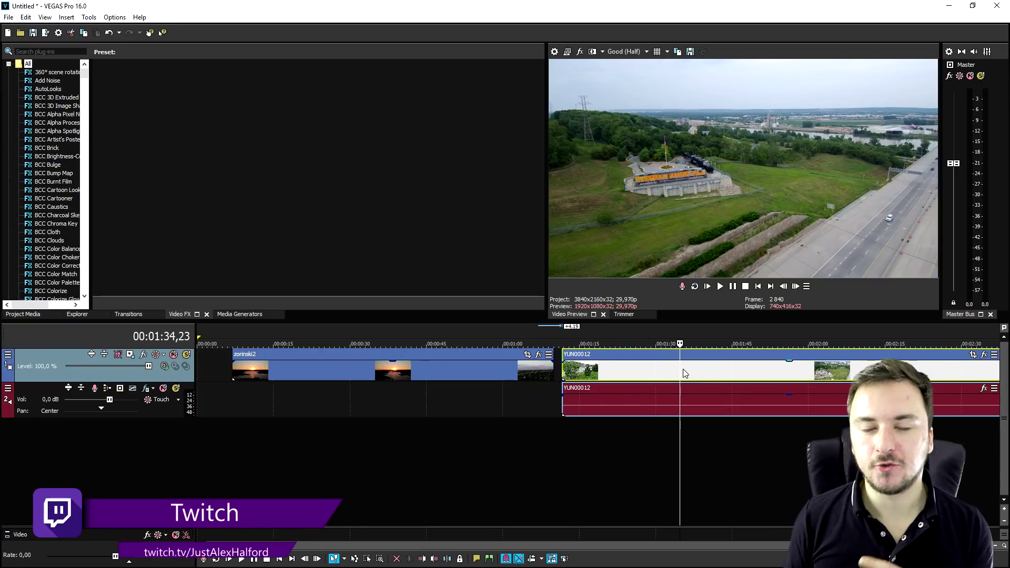
pyautogui.scroll(-1, 681, 365)
pyautogui.click(681, 374)
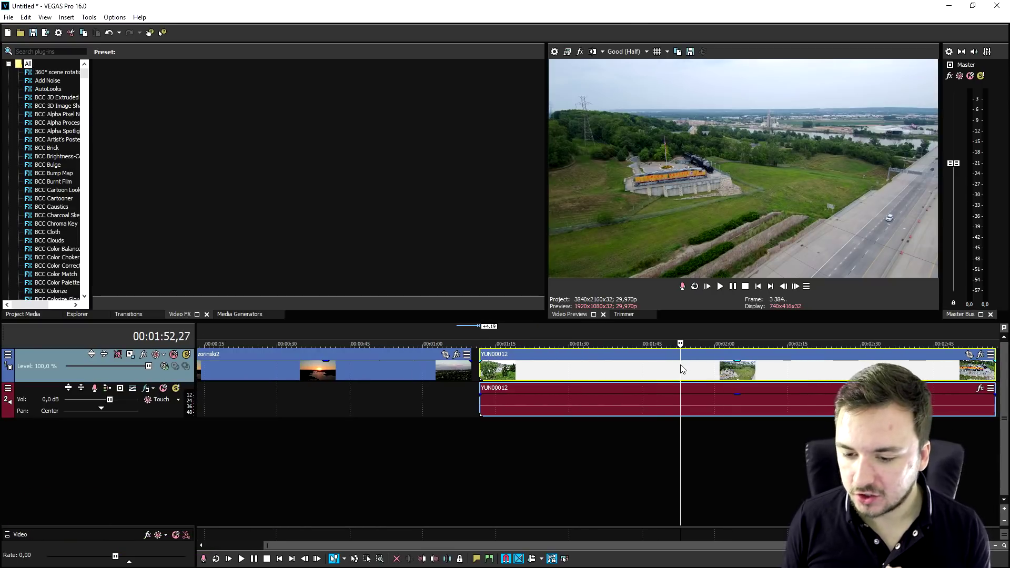
pyautogui.click(740, 373)
pyautogui.scroll(-1, 740, 373)
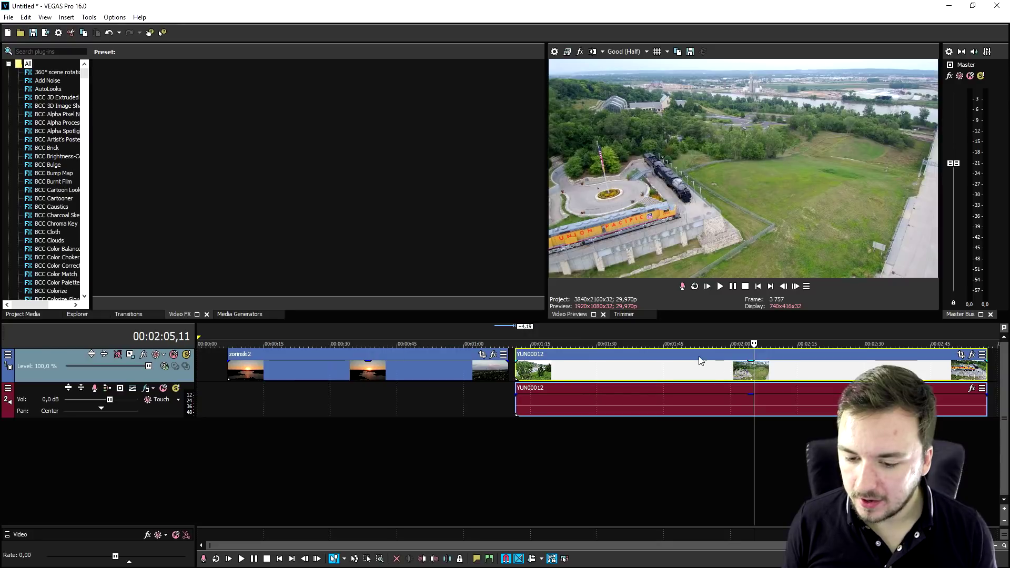
# In the zorinski2 event's properties, turn off Maintain aspect ratio and choose Disable resample
pyautogui.click(397, 366)
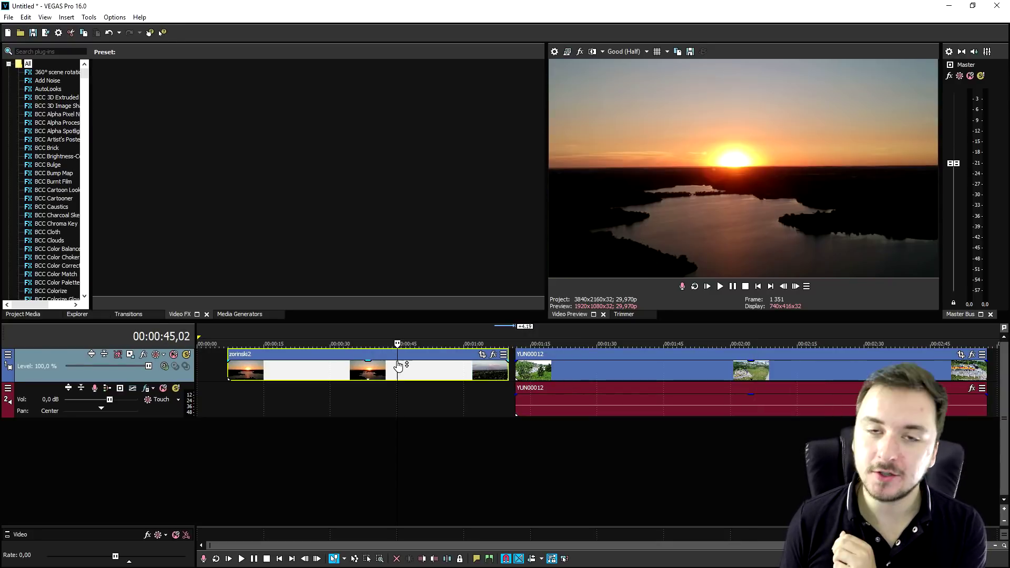
pyautogui.press('s')
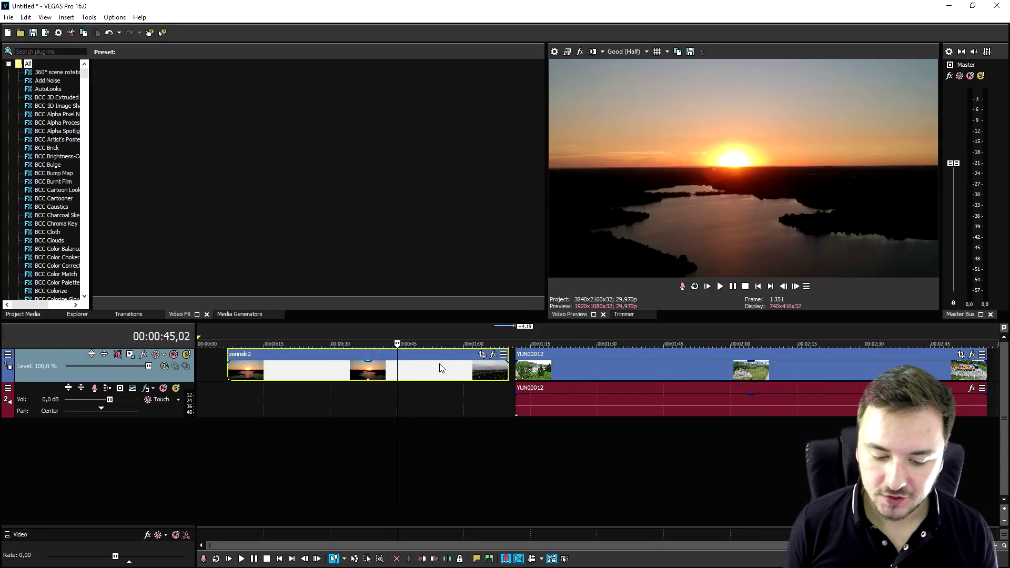
pyautogui.rightClick(438, 375)
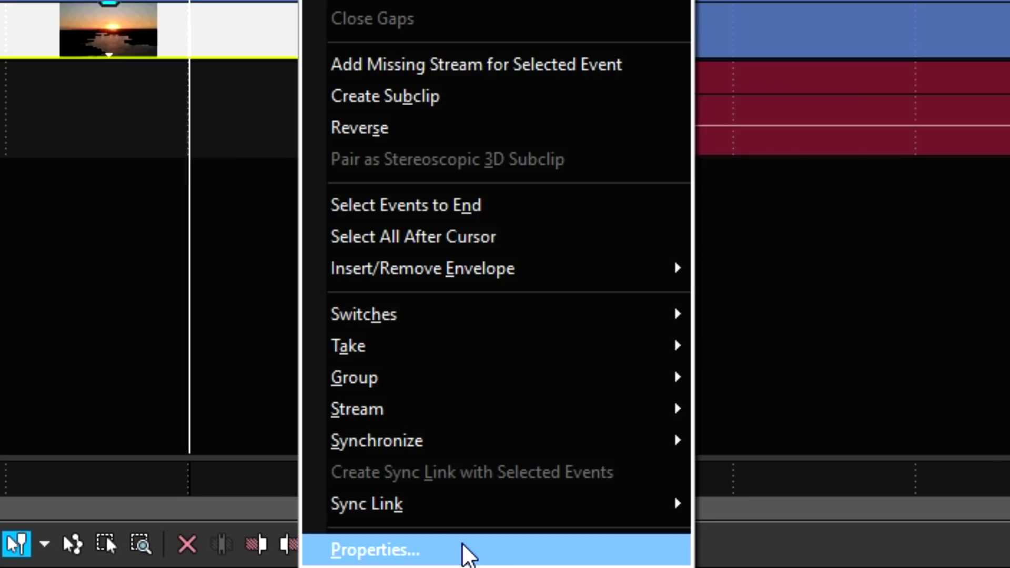
pyautogui.click(498, 561)
pyautogui.click(371, 331)
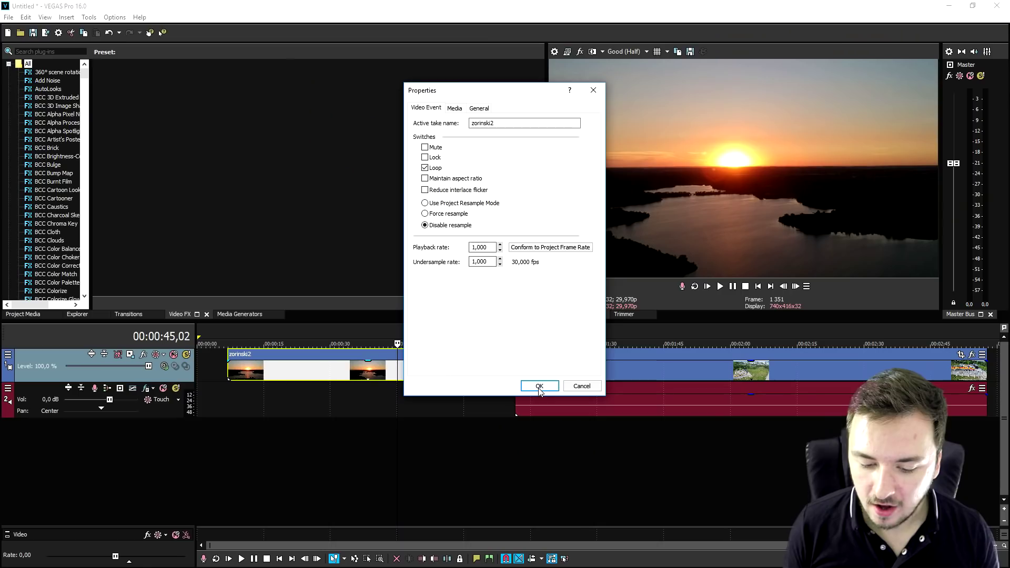
pyautogui.click(538, 388)
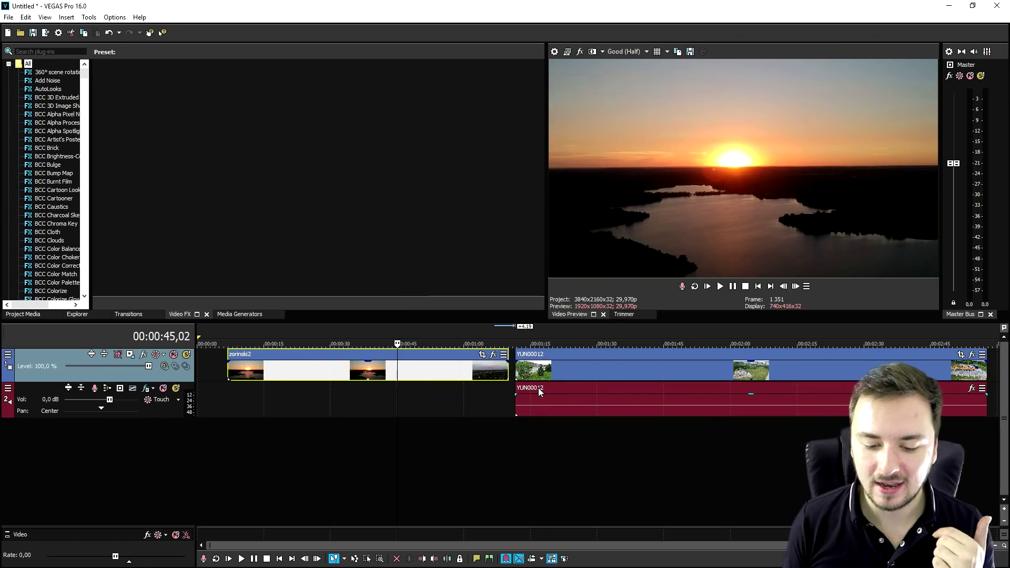
# Check the aspect ratio and resample settings in the YUN00012 video event's properties and accept them
pyautogui.rightClick(547, 390)
pyautogui.click(579, 561)
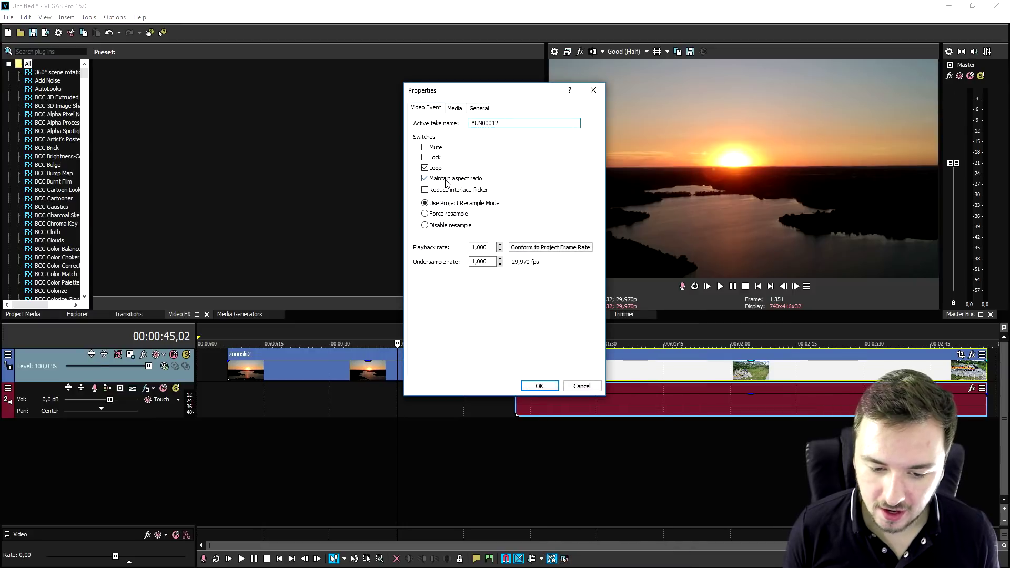
pyautogui.press('Return')
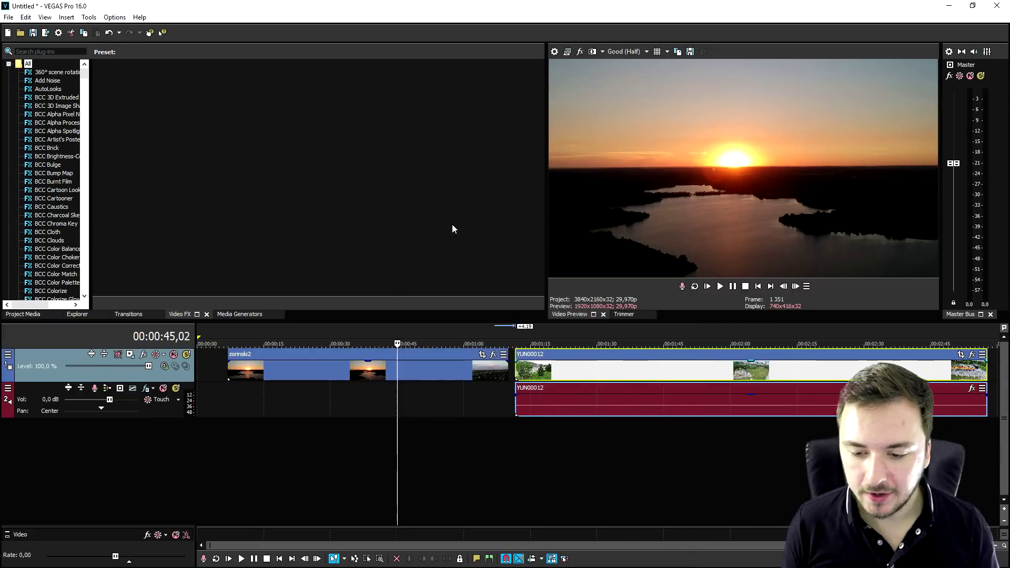
# Apply the "1 Turqoise GLARE W/Letterbox" filter package to the zorinski2 clip as event FX
pyautogui.click(429, 365)
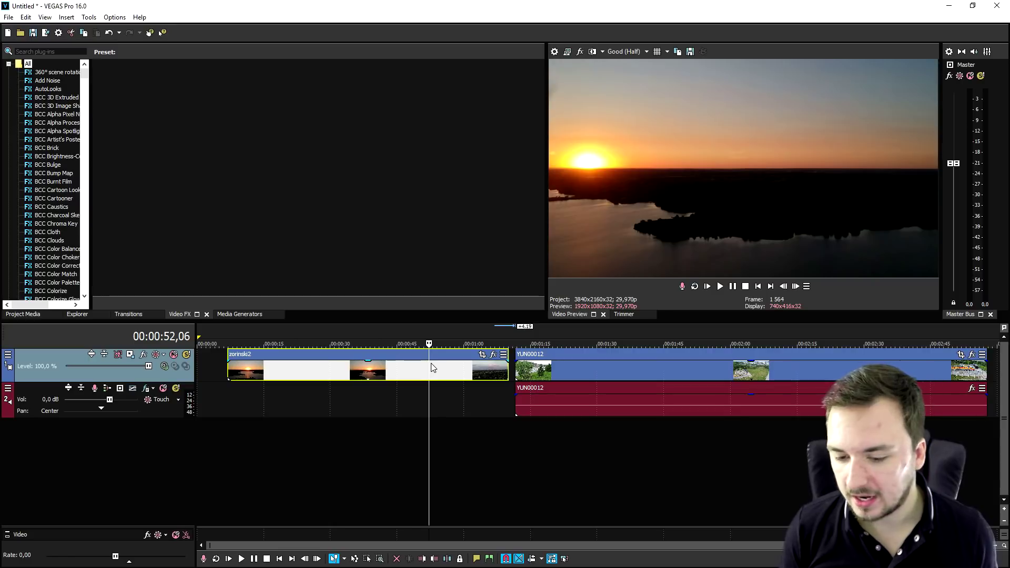
pyautogui.click(361, 377)
pyautogui.click(494, 354)
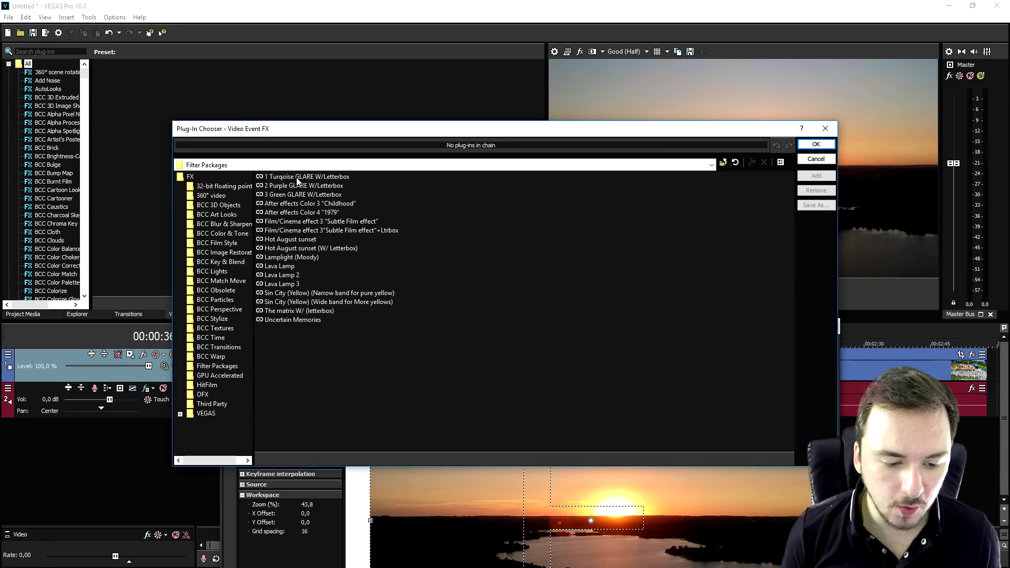
pyautogui.click(292, 82)
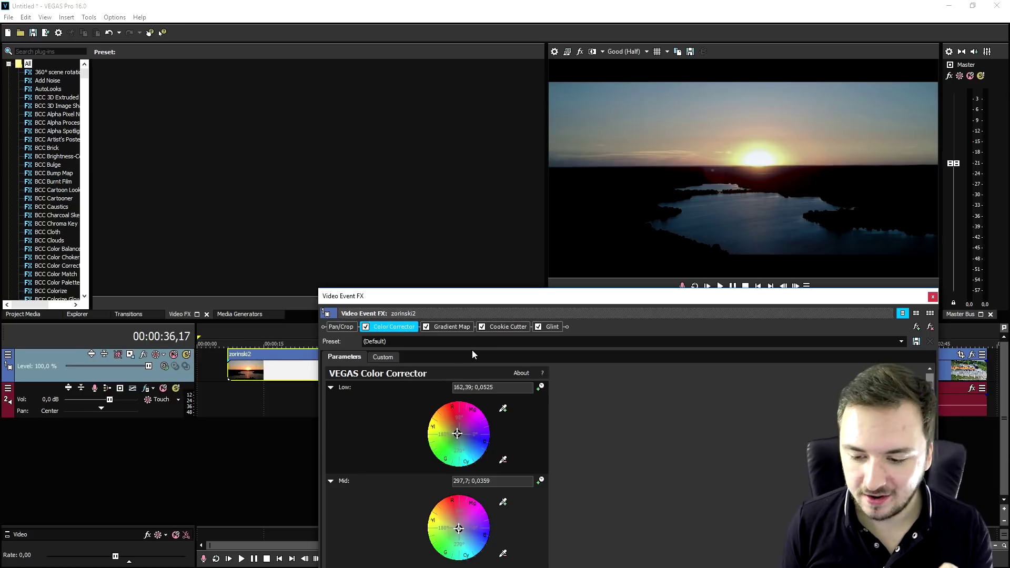
# Set the zorinski2 Color Corrector preset to Red Highlight and move the clip to the start of the timeline
pyautogui.click(902, 341)
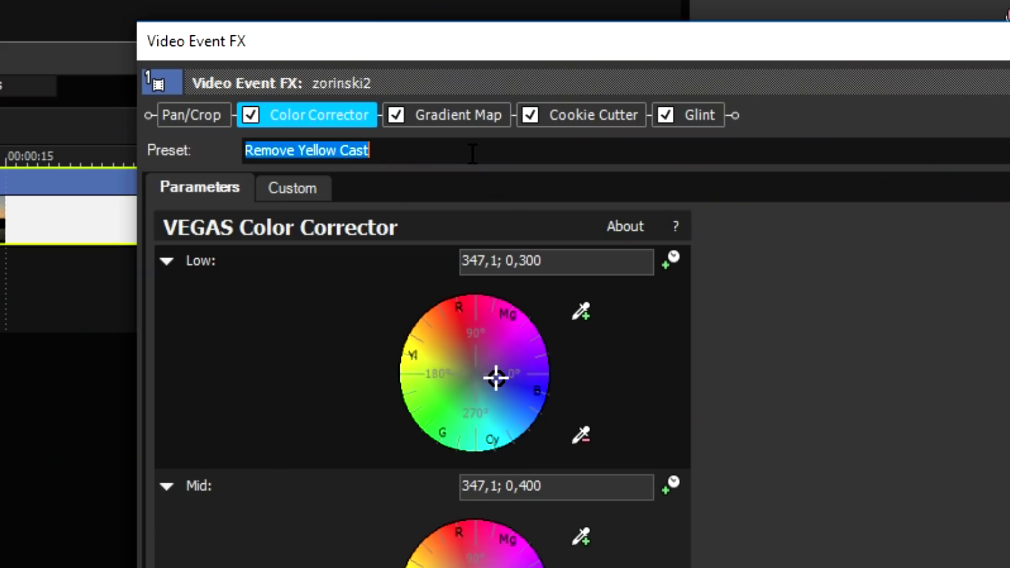
pyautogui.scroll(-2, 473, 152)
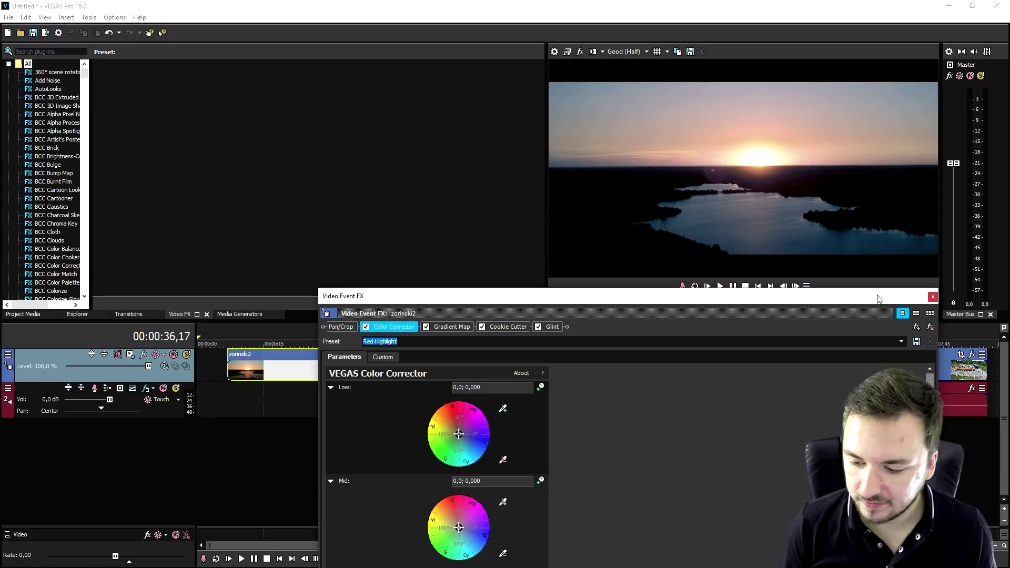
pyautogui.click(933, 297)
pyautogui.moveTo(428, 373); pyautogui.dragTo(397, 373)
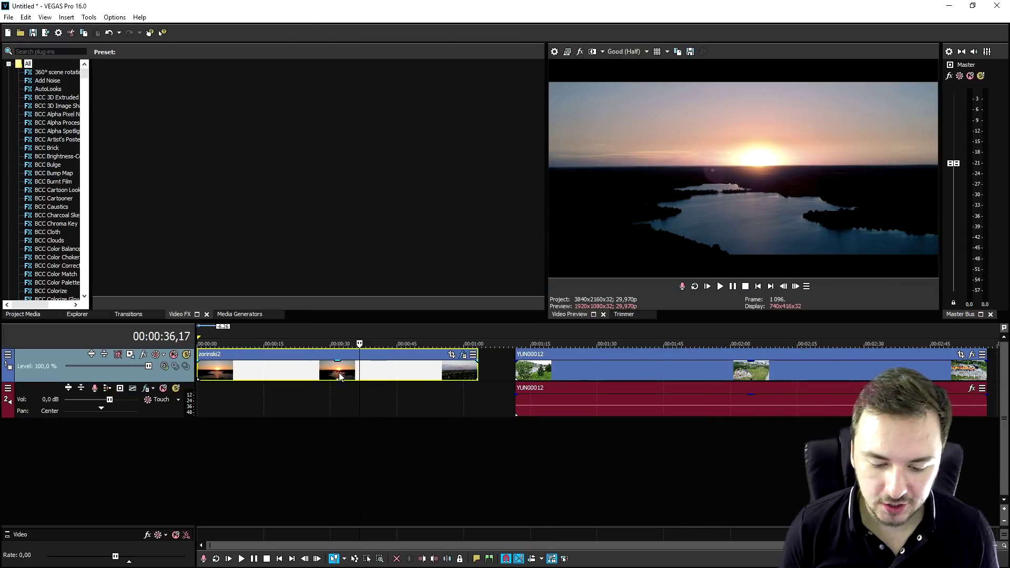
# Try the After effects Color 3 "Childhood" filter package on the YUN00012 video clip
pyautogui.click(552, 373)
pyautogui.click(598, 373)
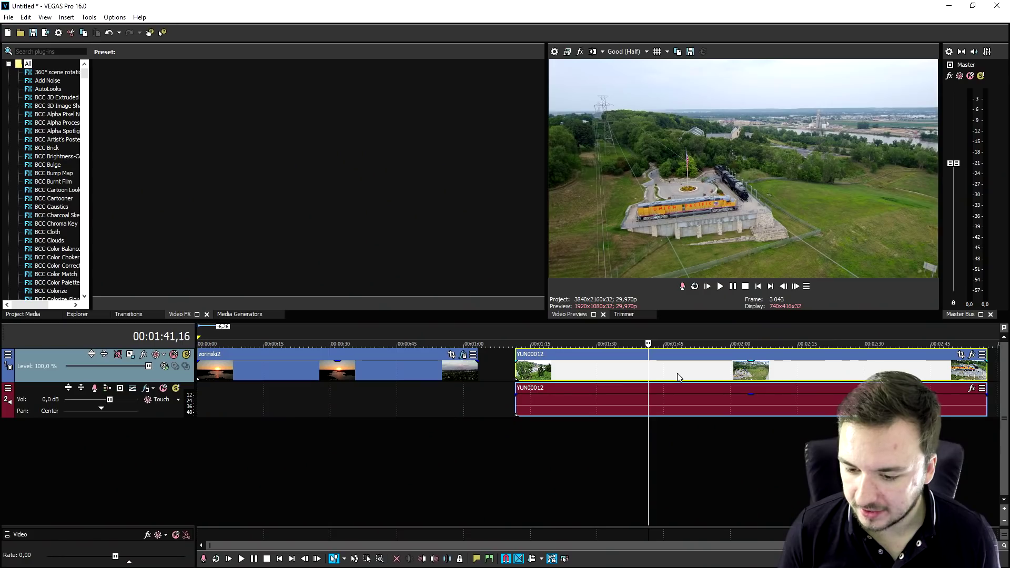
pyautogui.click(677, 373)
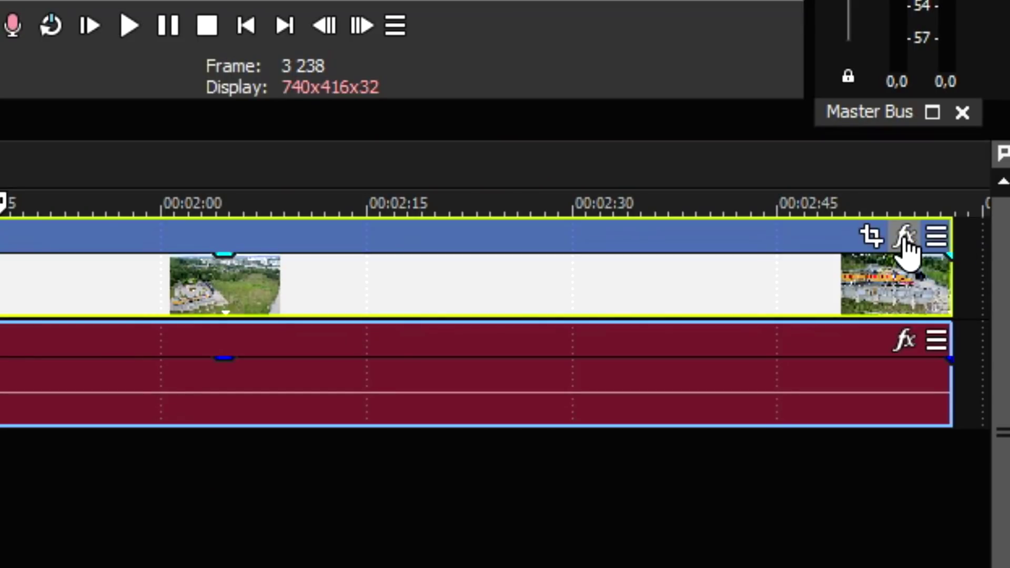
pyautogui.click(905, 239)
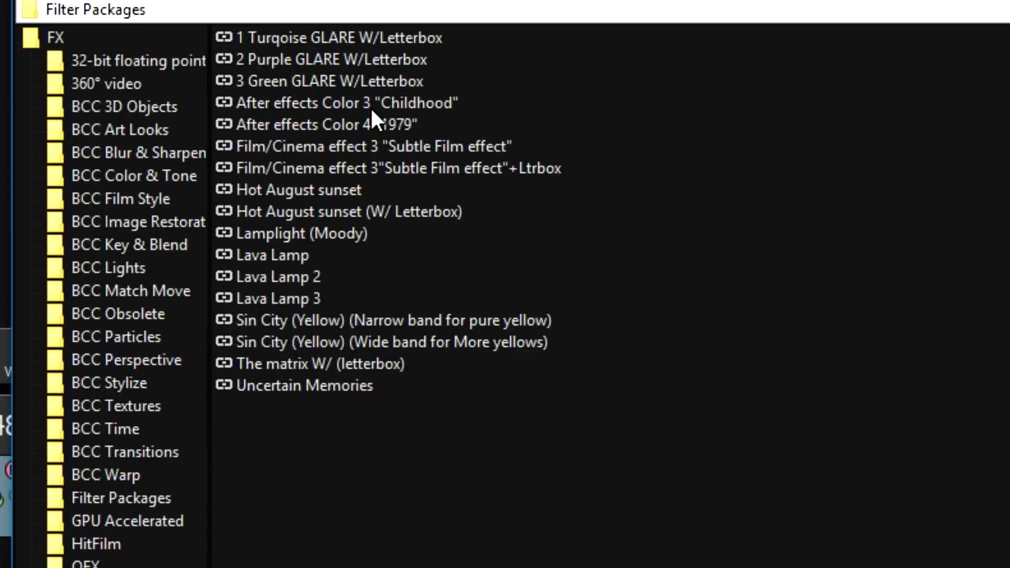
pyautogui.click(372, 104)
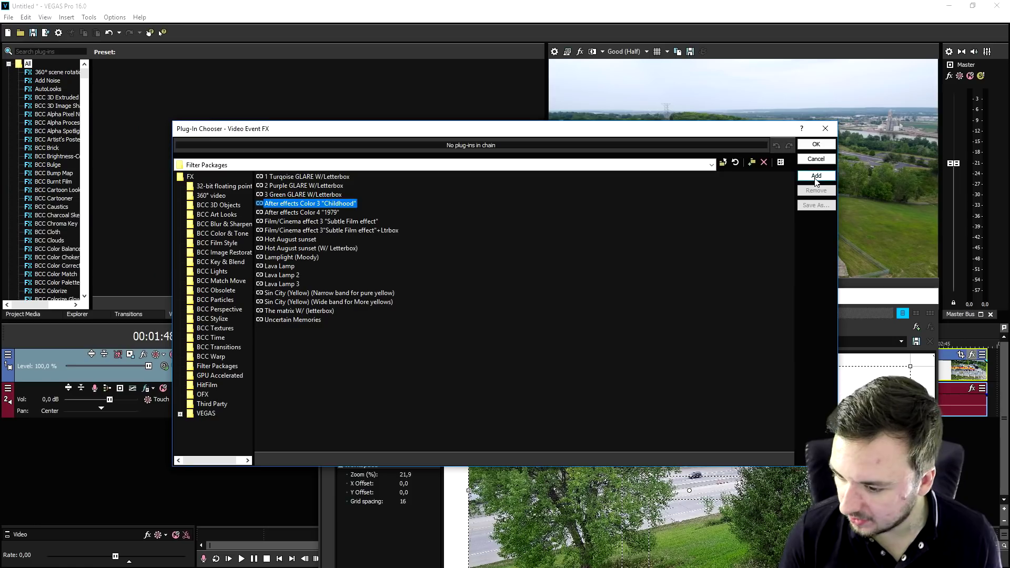
pyautogui.click(816, 148)
pyautogui.click(816, 187)
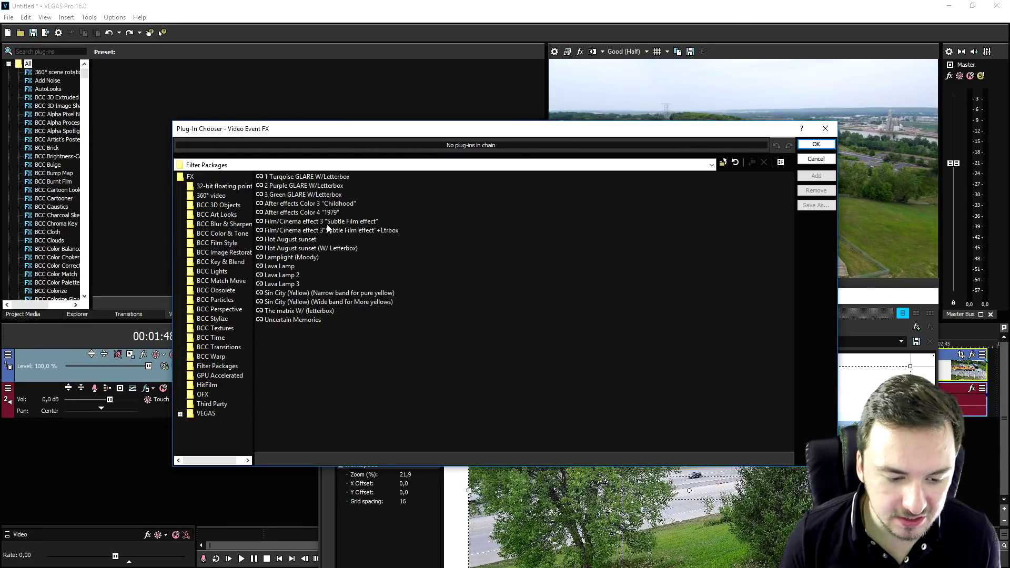
# Try the Film/Cinema effect 3 "Subtle Film effect" filter package on the YUN00012 video clip
pyautogui.click(328, 223)
pyautogui.click(815, 176)
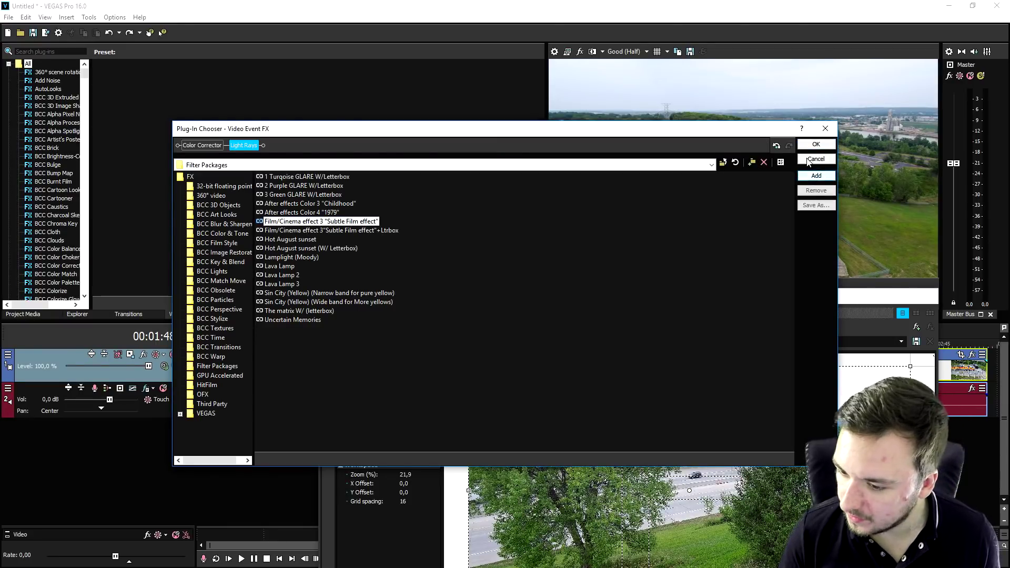
pyautogui.click(813, 144)
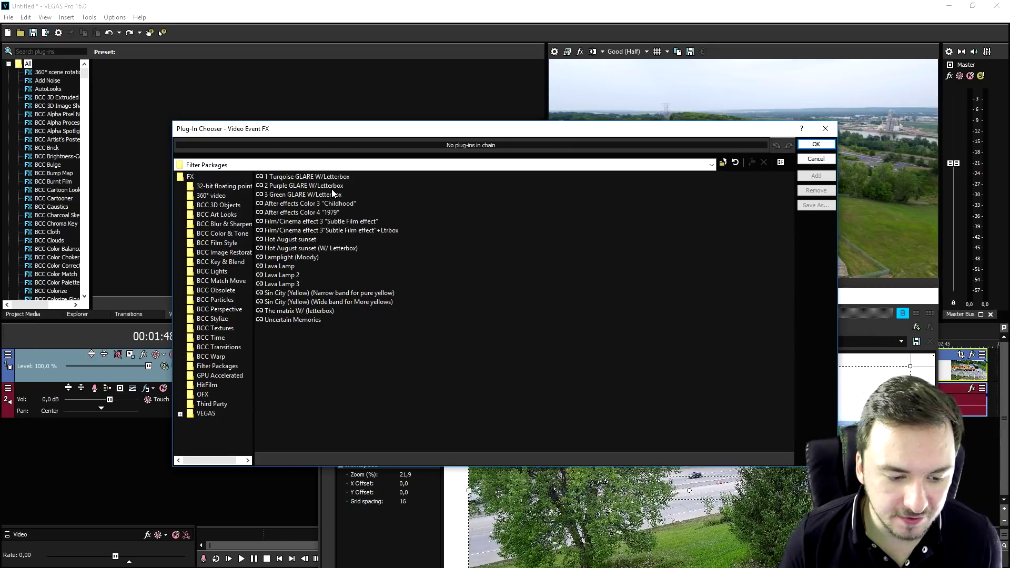
# Apply the "2 Purple GLARE W/Letterbox" filter package to the YUN00012 video clip
pyautogui.click(332, 188)
pyautogui.click(816, 175)
pyautogui.click(813, 145)
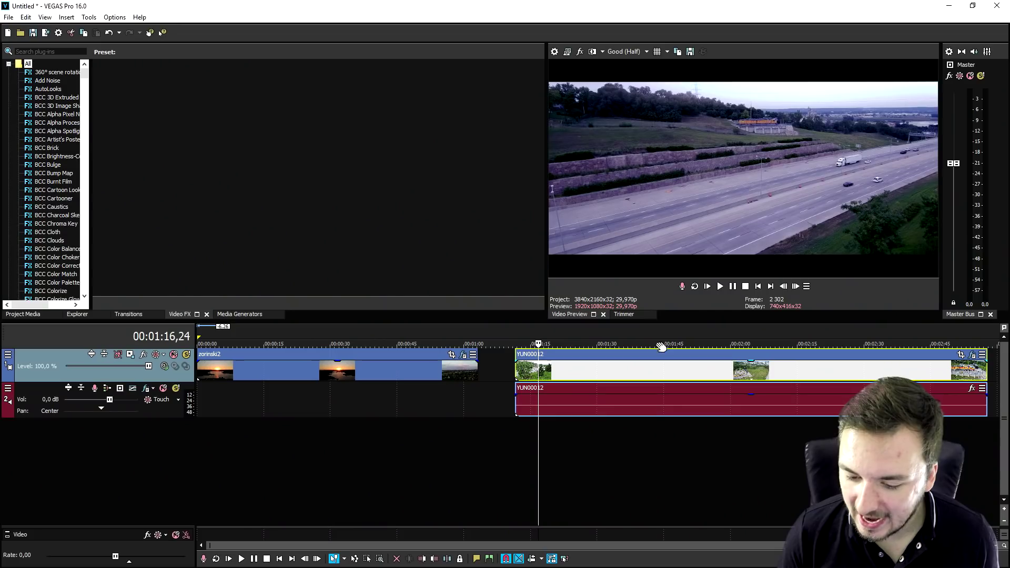
# Preview the graded look at several points in the YUN00012 clip and scrub through the zorinski2 clip
pyautogui.click(706, 326)
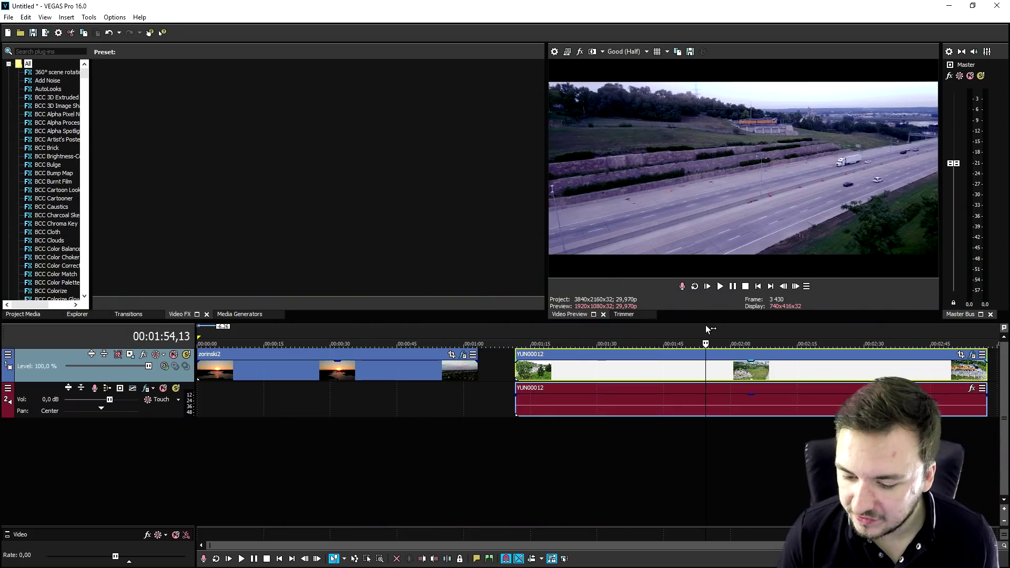
pyautogui.click(748, 329)
pyautogui.click(808, 331)
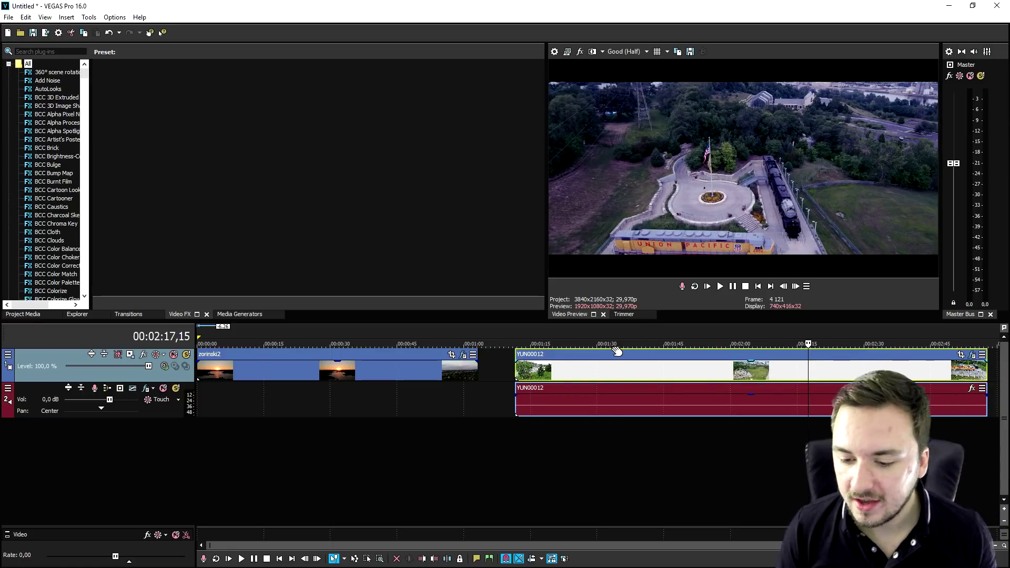
pyautogui.click(646, 380)
pyautogui.click(672, 375)
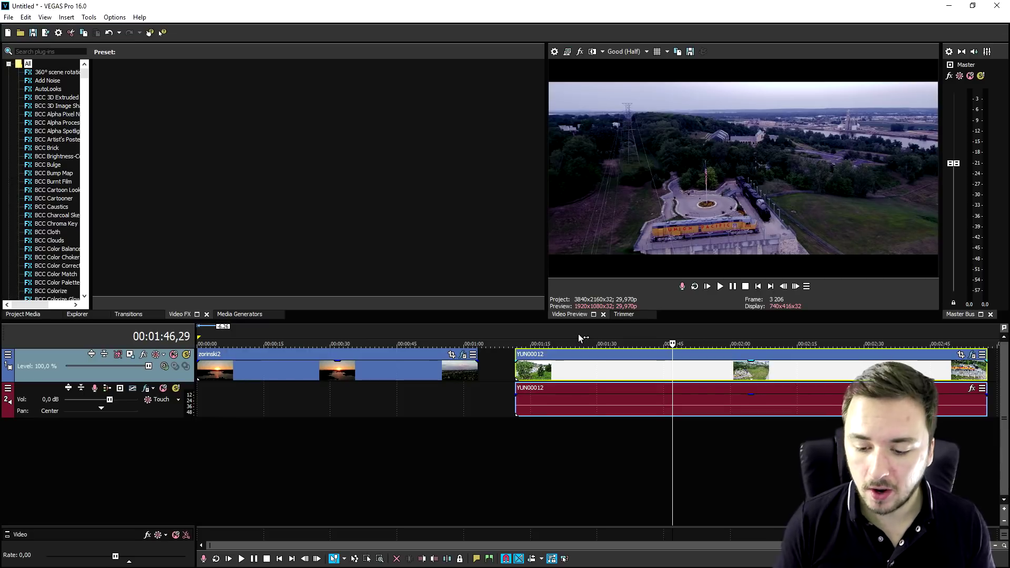
pyautogui.moveTo(415, 342); pyautogui.dragTo(309, 343)
# Delete the YUN00012 audio event and move its video over the end of zorinski2, making a crossfade of about 19 seconds
pyautogui.click(558, 397)
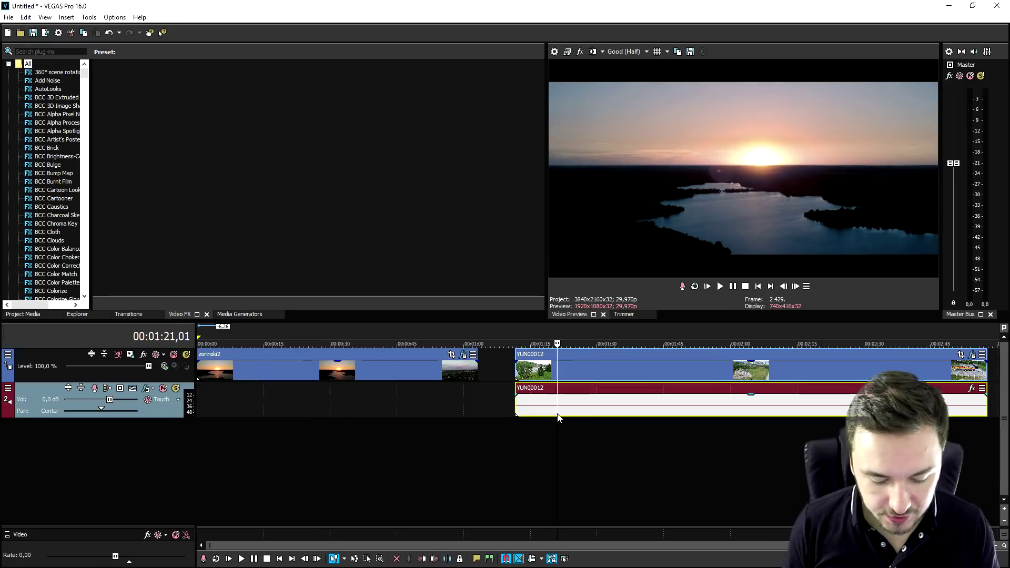
pyautogui.press('Delete')
pyautogui.moveTo(594, 372); pyautogui.dragTo(470, 371)
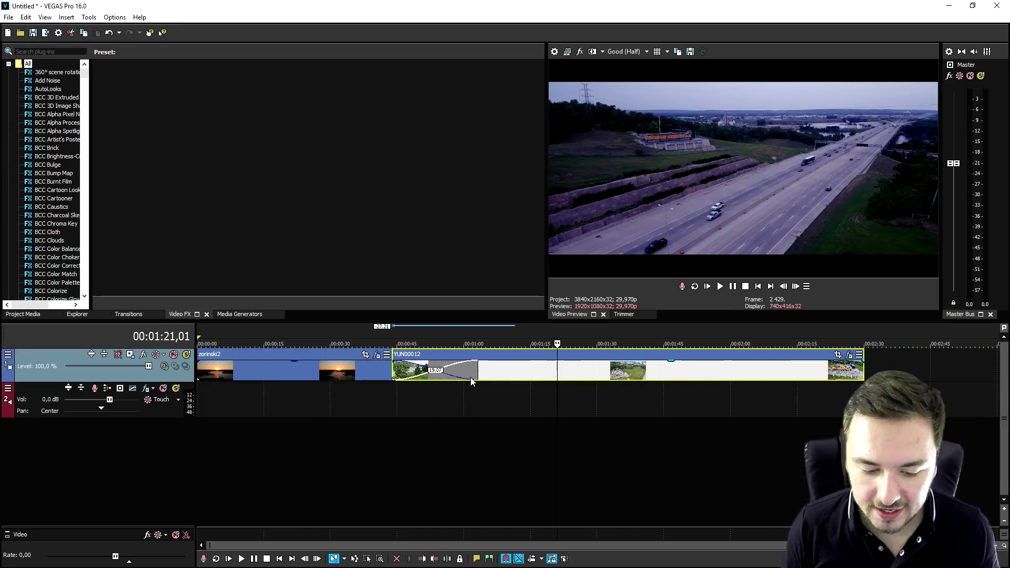
# Play back the crossfade between the two clips, set the video preview quality to Preview (Half), and place the cursor before the crossfade
pyautogui.click(394, 333)
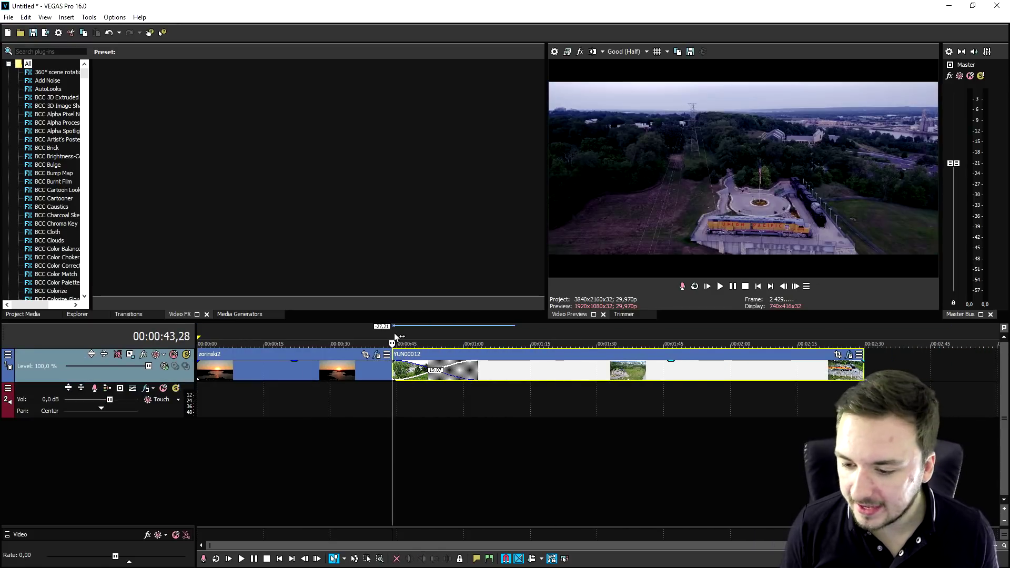
pyautogui.press('space')
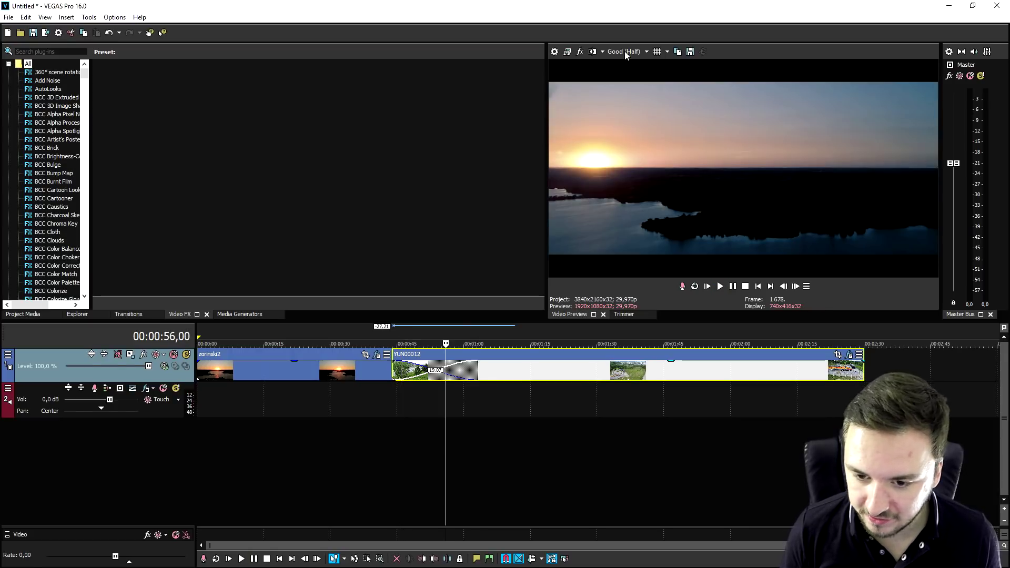
pyautogui.click(631, 51)
pyautogui.click(634, 61)
pyautogui.scroll(1, 550, 329)
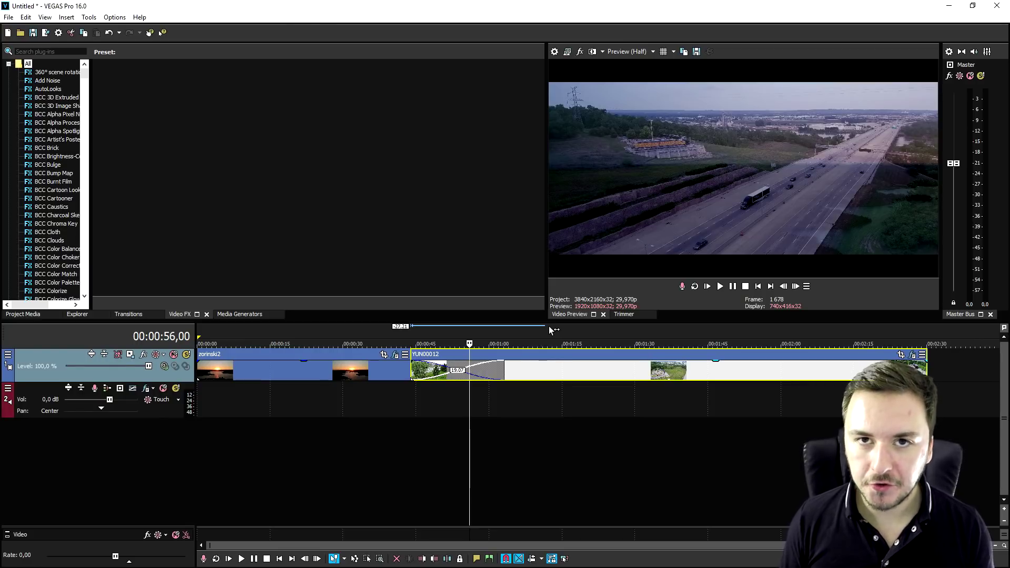
pyautogui.click(354, 333)
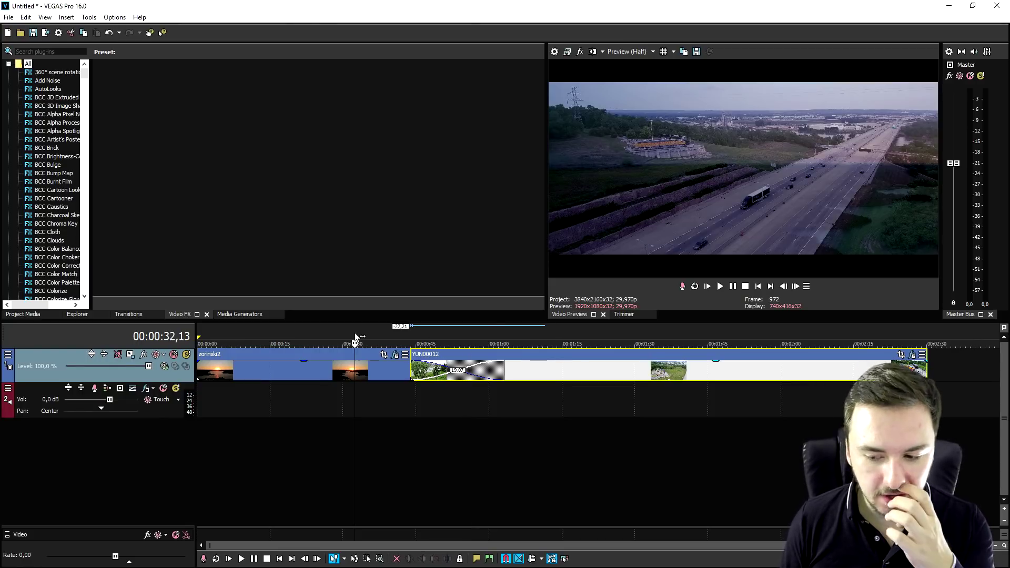
# Preview the graded zorinski2 clip at two earlier points before the crossfade
pyautogui.click(307, 336)
pyautogui.click(248, 341)
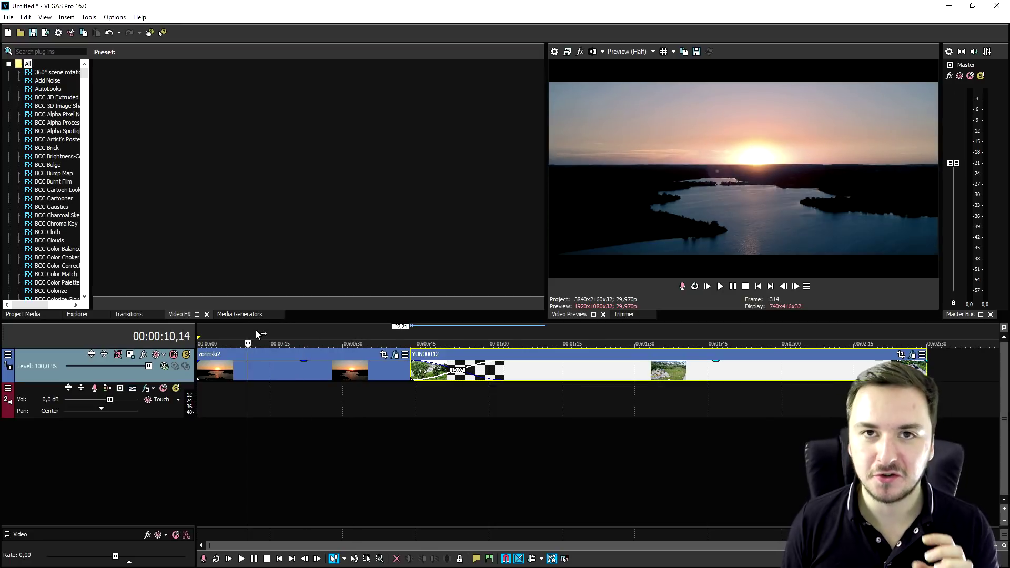
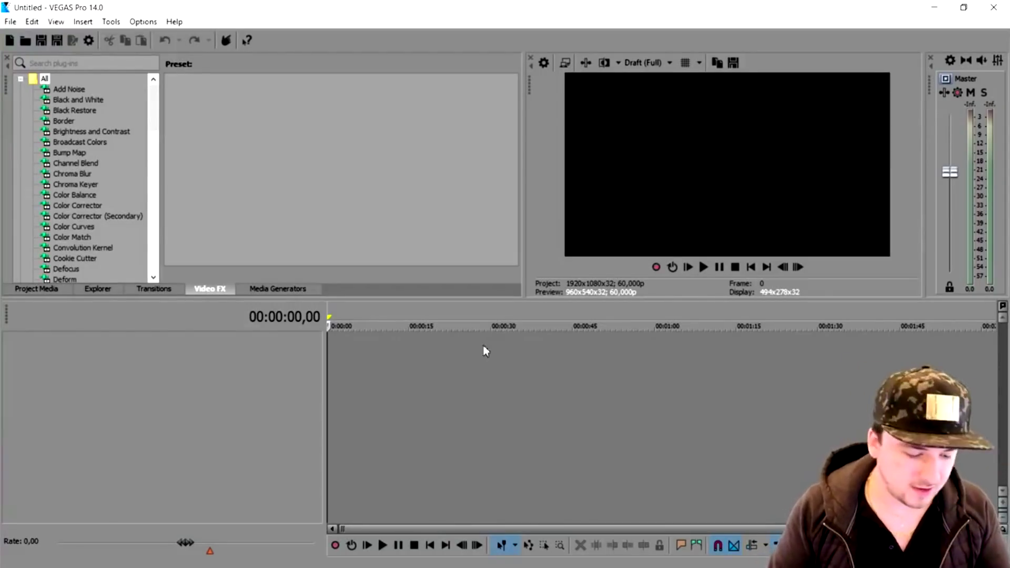
# Switch to the browser and download Sony Preset Manager 2.0.93 (presetmngr20k.exe) from the software.informer page
pyautogui.moveTo(158, 567)
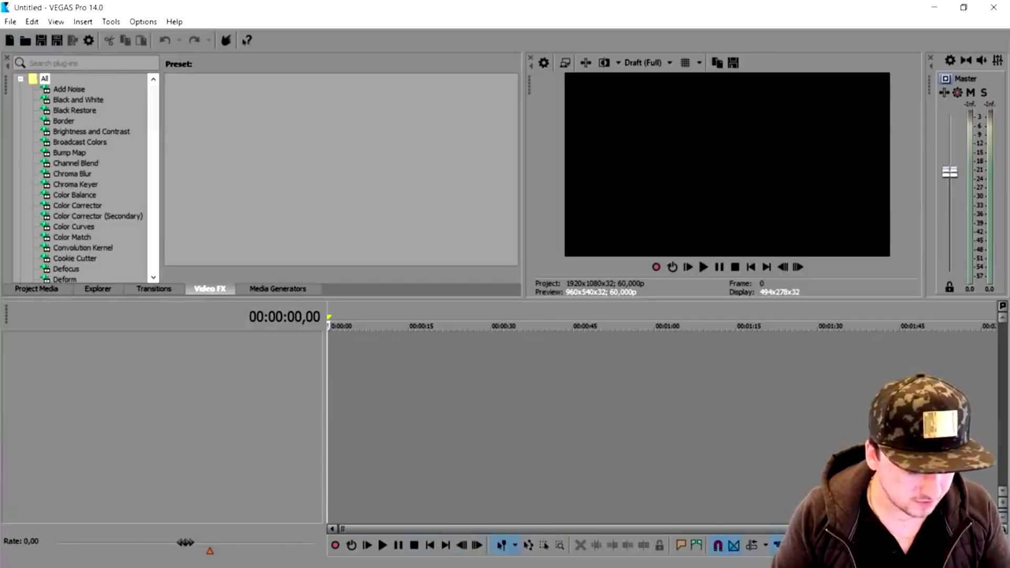
pyautogui.click(112, 562)
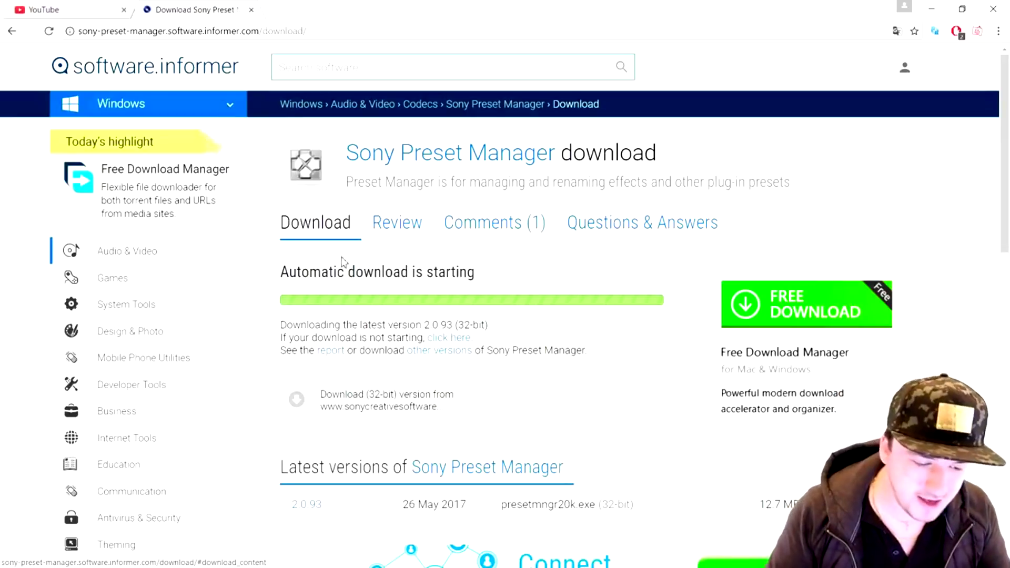
pyautogui.scroll(-5, 513, 342)
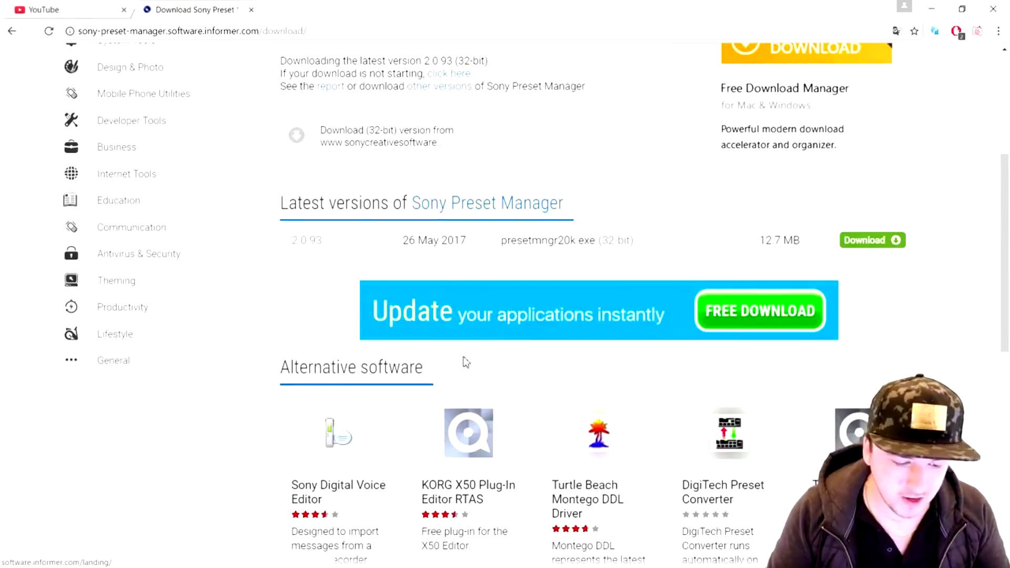
pyautogui.scroll(-5, 465, 361)
pyautogui.scroll(10, 474, 384)
pyautogui.scroll(-5, 475, 384)
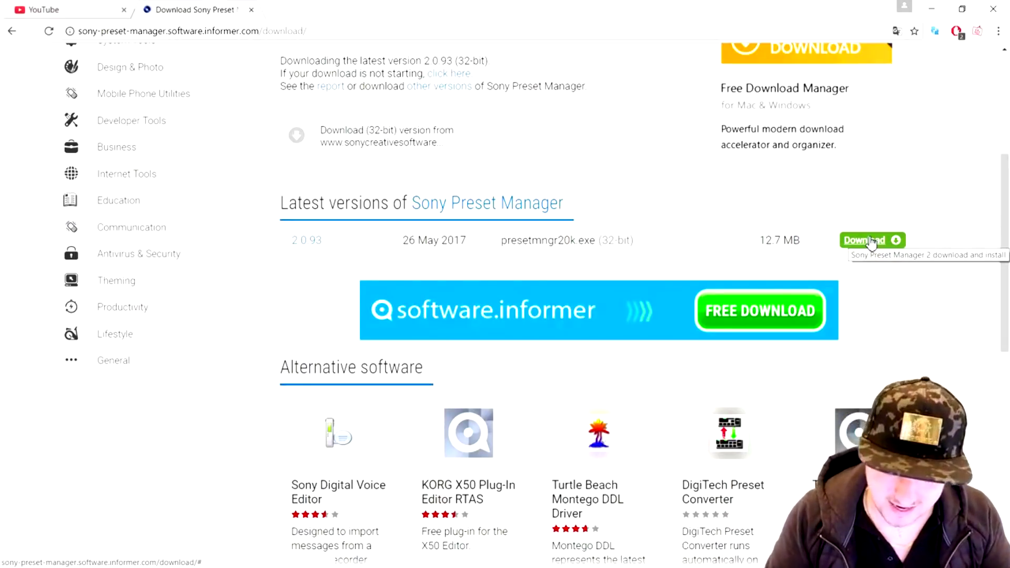
pyautogui.click(870, 241)
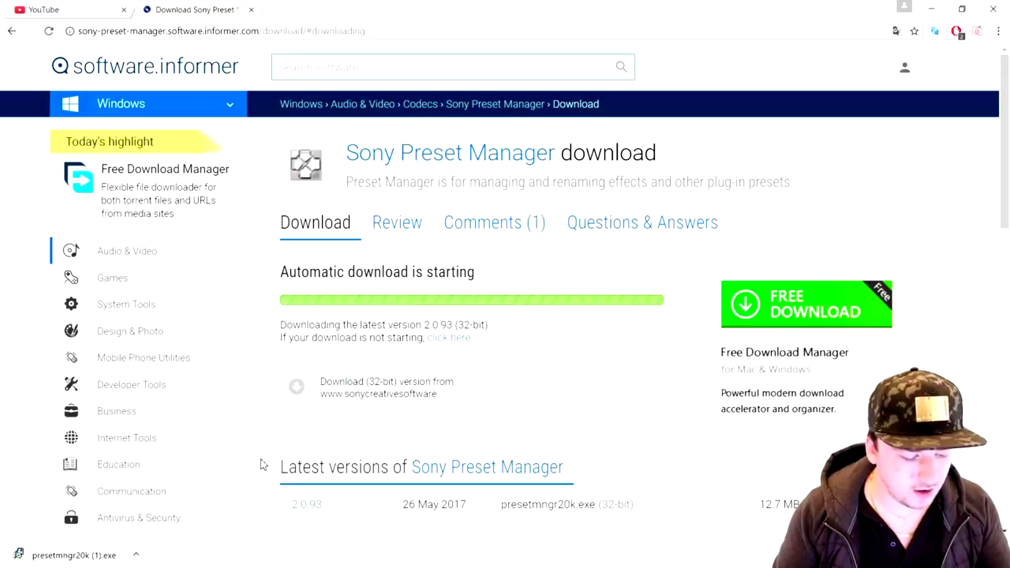
# Run the downloaded installer, skip .NET Framework 3.5, and install Preset Manager 2.0k with the license accepted and the default paths
pyautogui.click(86, 560)
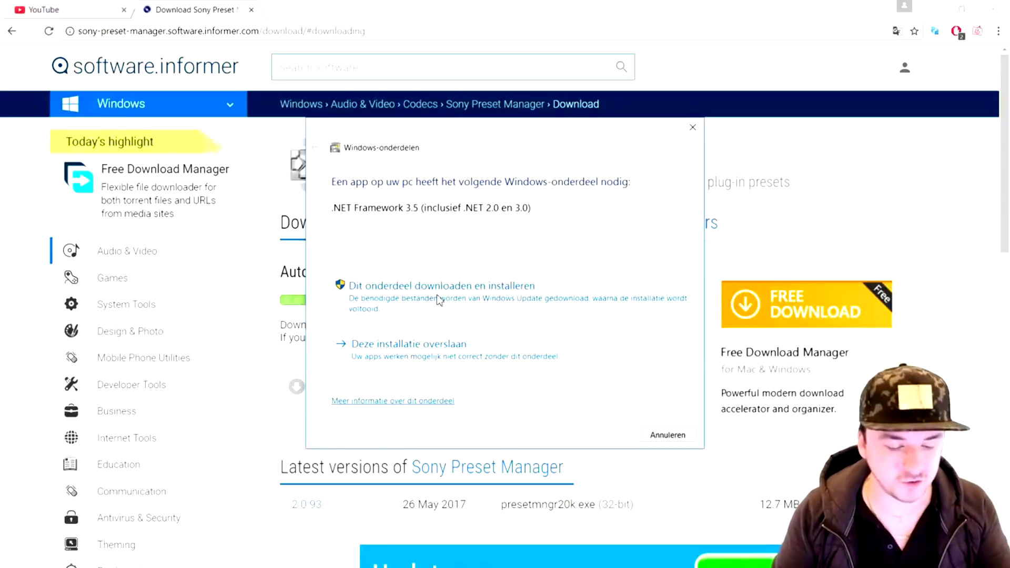
pyautogui.click(430, 358)
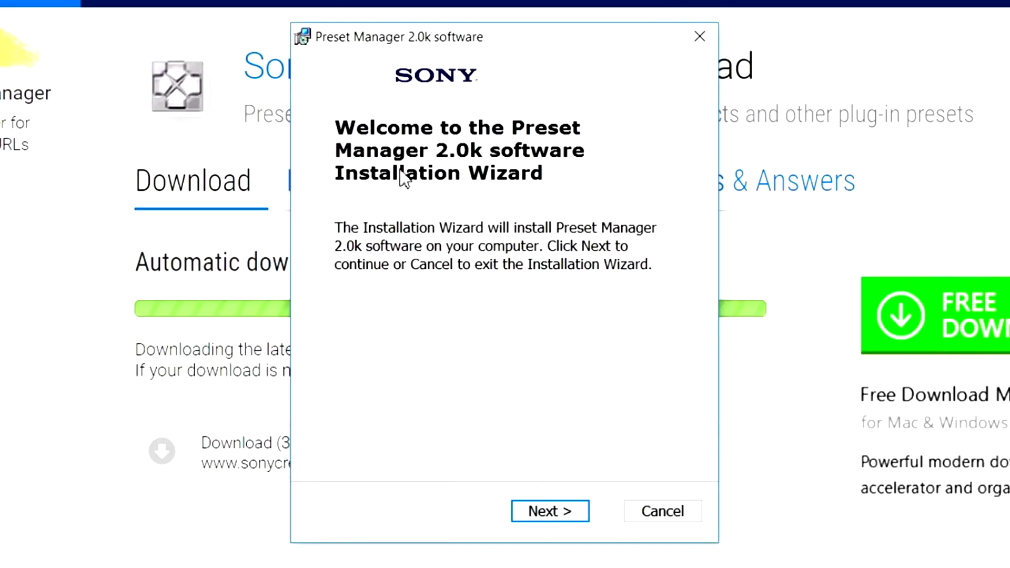
pyautogui.click(546, 513)
pyautogui.click(295, 430)
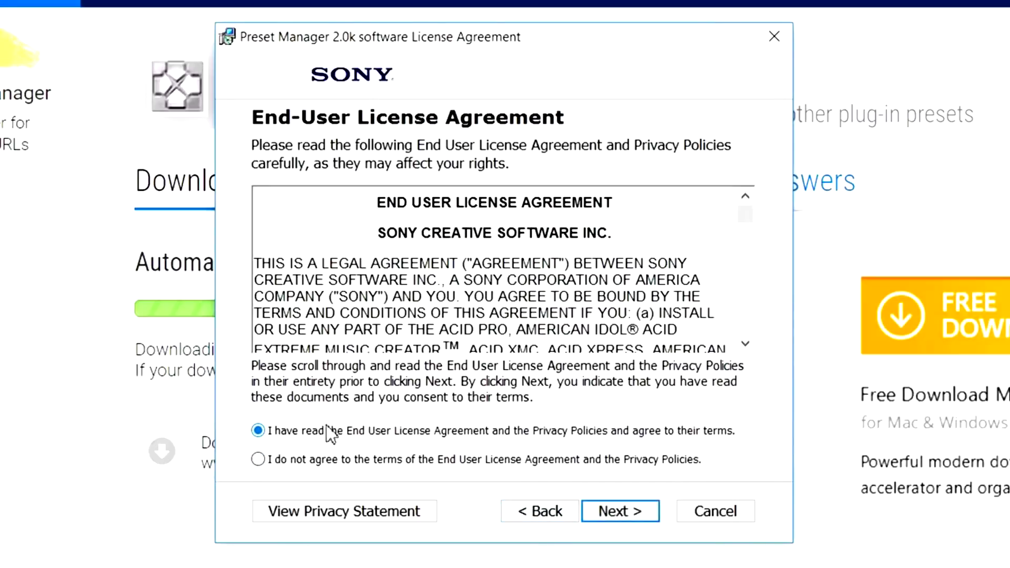
pyautogui.click(626, 514)
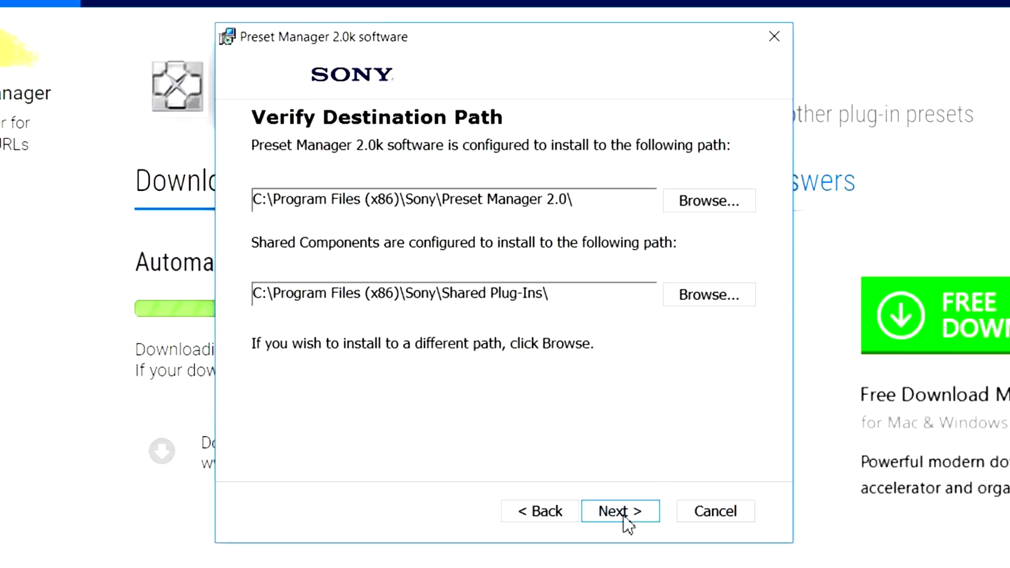
pyautogui.click(626, 515)
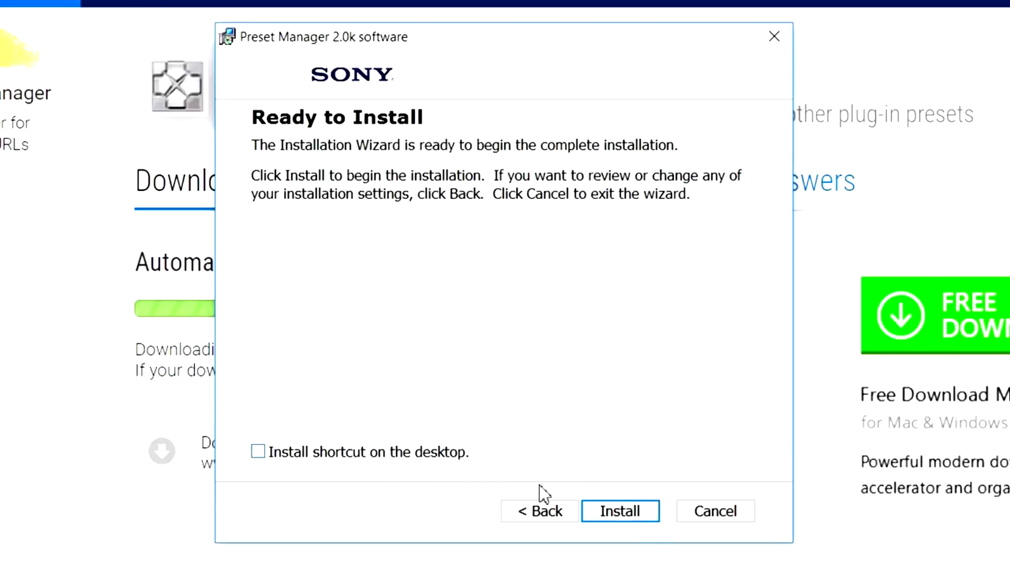
pyautogui.click(619, 509)
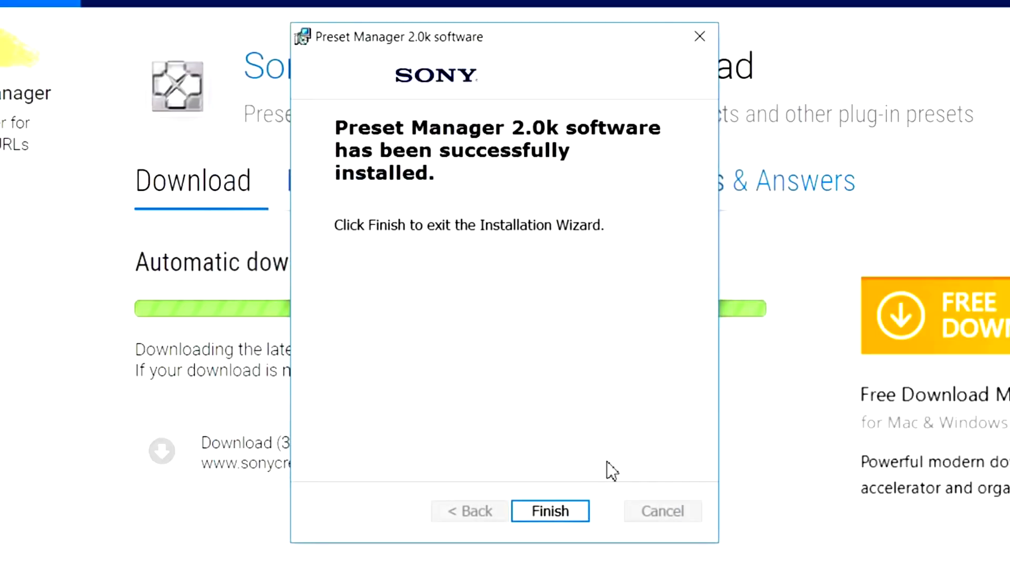
pyautogui.click(575, 516)
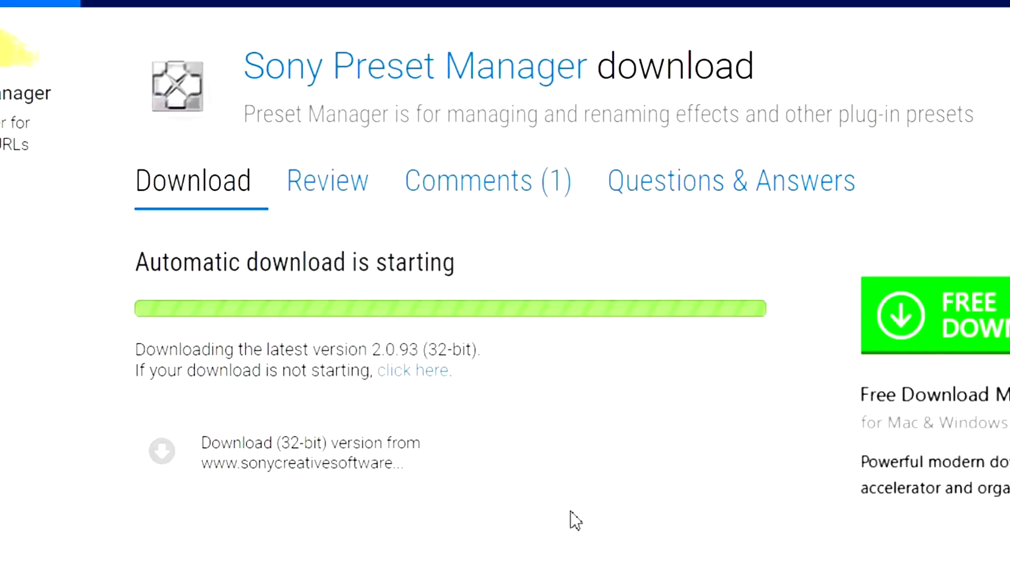
# Search the computer's installed programs for "preset" to locate Preset Manager 2.0
pyautogui.press('super')
pyautogui.write('p')
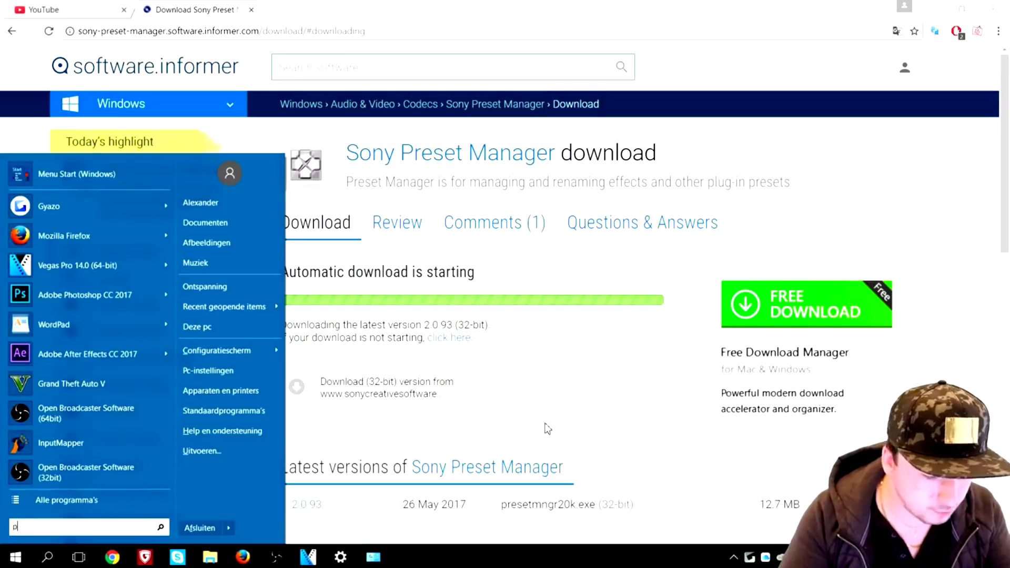
pyautogui.write('reset')
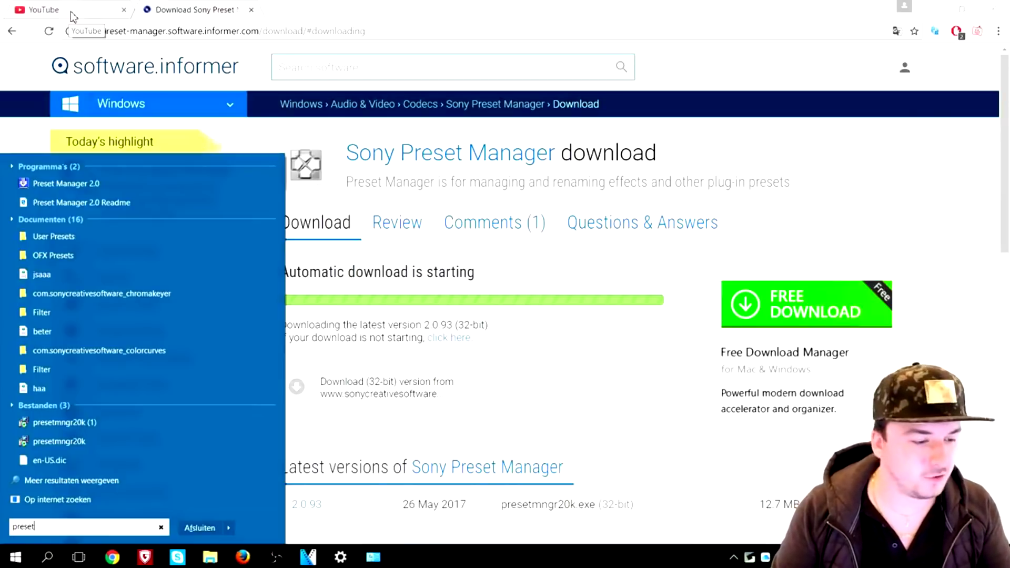
# Search YouTube for "sony vegas color correction pack"
pyautogui.click(71, 16)
pyautogui.click(246, 62)
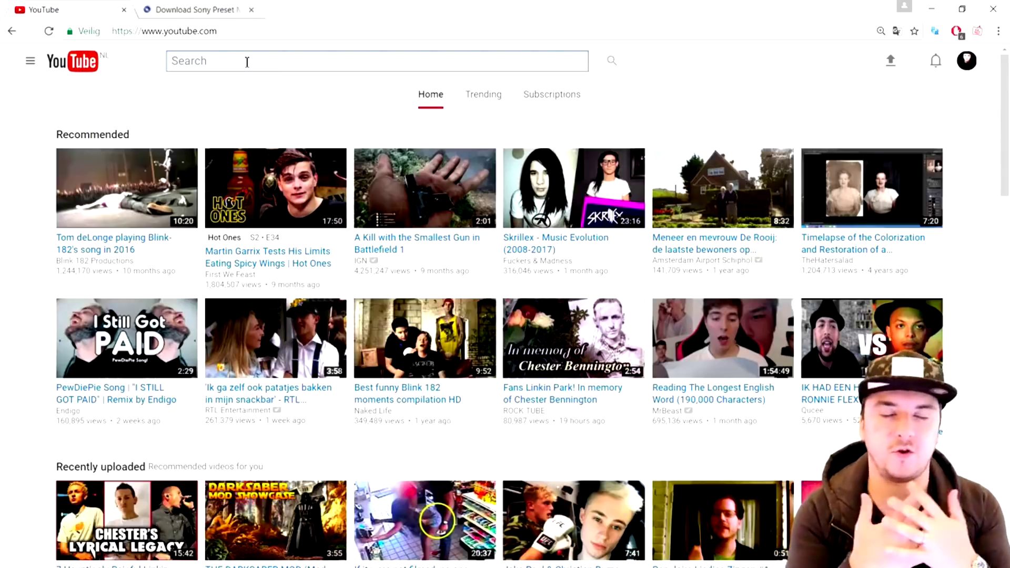
pyautogui.write('sony veg')
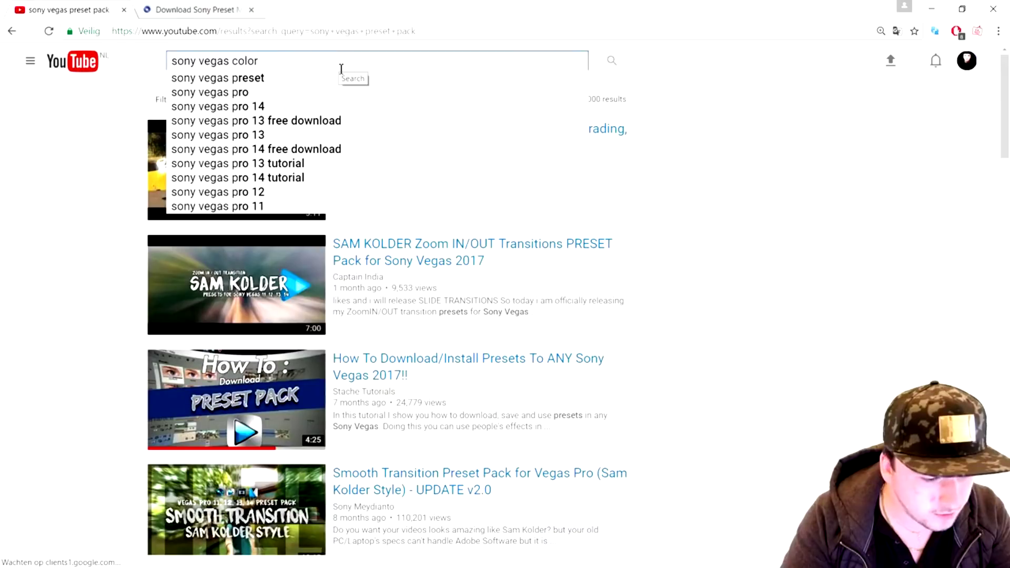
pyautogui.write('correction pack')
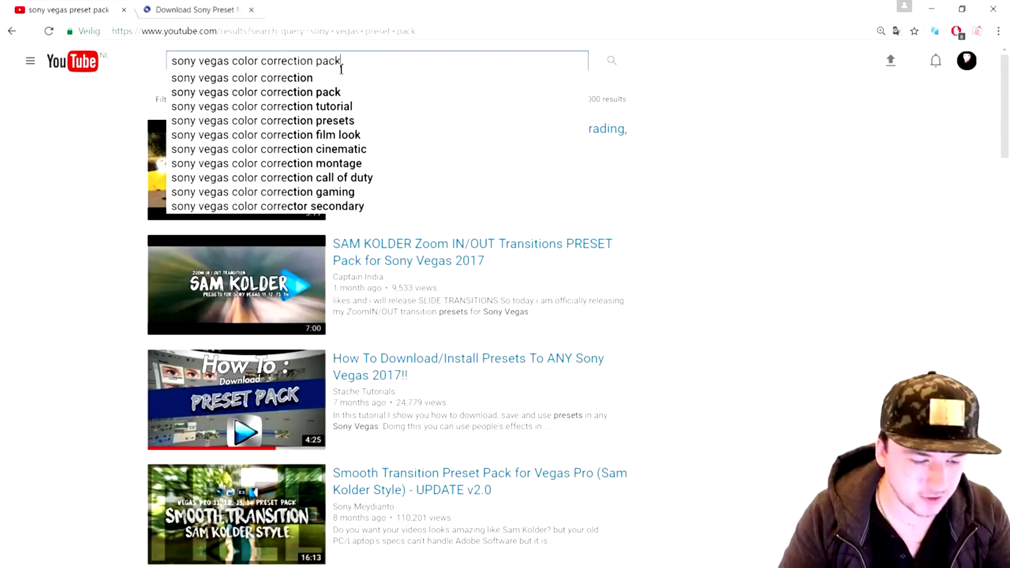
pyautogui.press('Return')
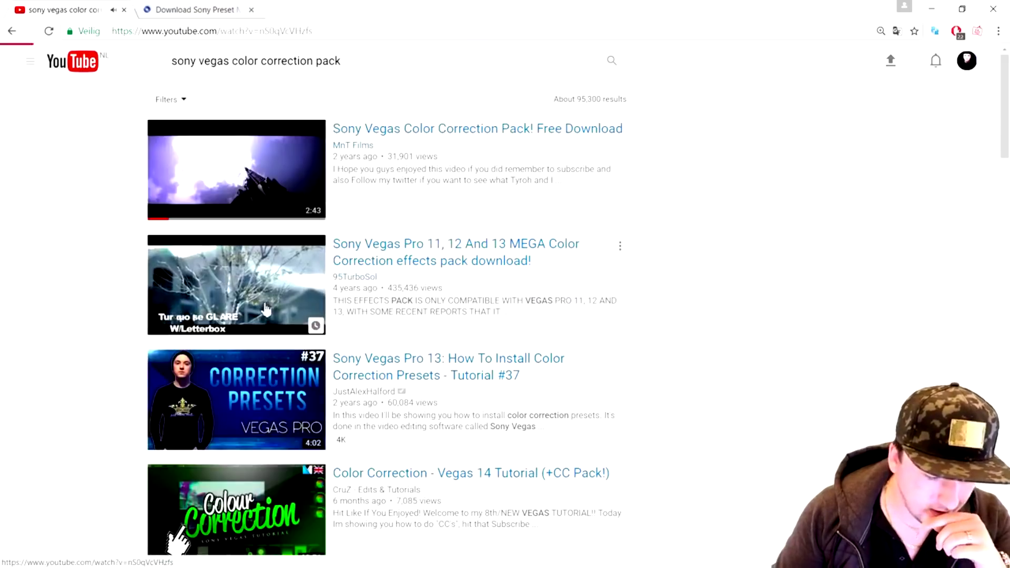
# Open the "Sony Vegas Pro 11, 12 And 13 MEGA Color Correction effects pack download!" video, mute and pause it, and show its description
pyautogui.click(188, 402)
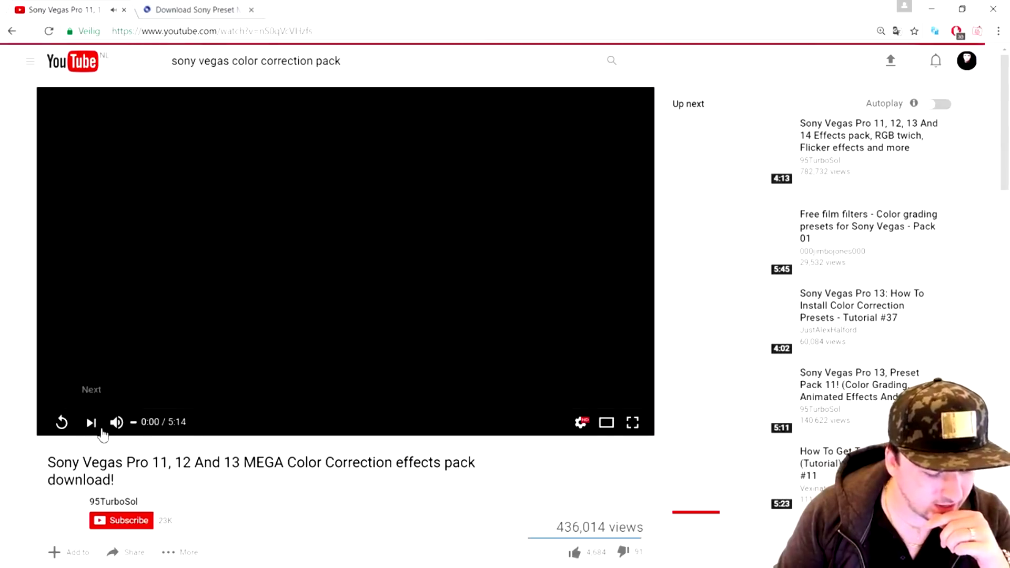
pyautogui.press('m')
pyautogui.click(194, 365)
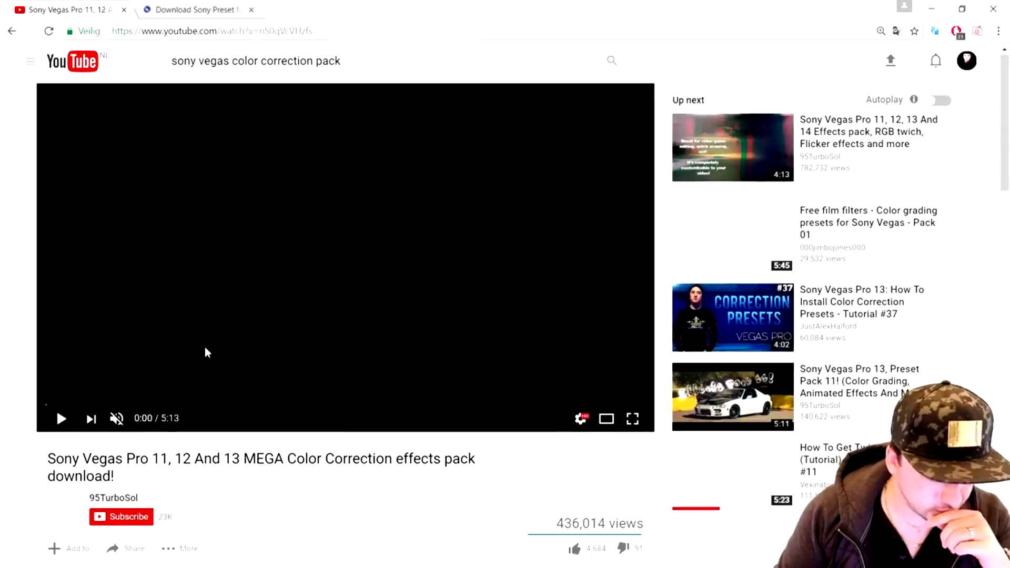
pyautogui.scroll(-6, 203, 349)
pyautogui.scroll(-2, 226, 325)
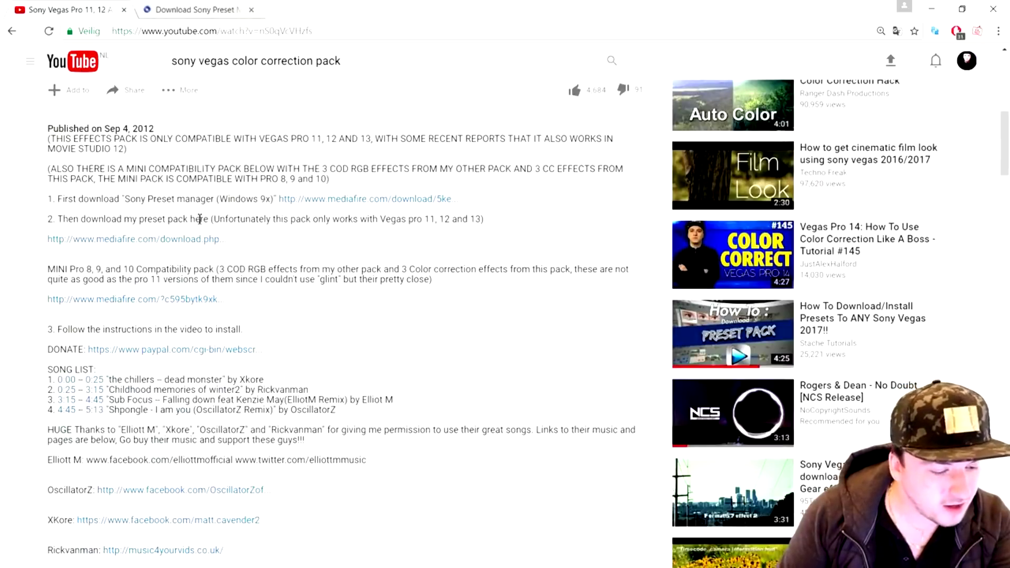
# Highlight the Preset Manager instruction in the description and download "Preset pack 4 (CC Mega Pack)" from its MediaFire link
pyautogui.moveTo(67, 201); pyautogui.dragTo(198, 199)
pyautogui.click(209, 199)
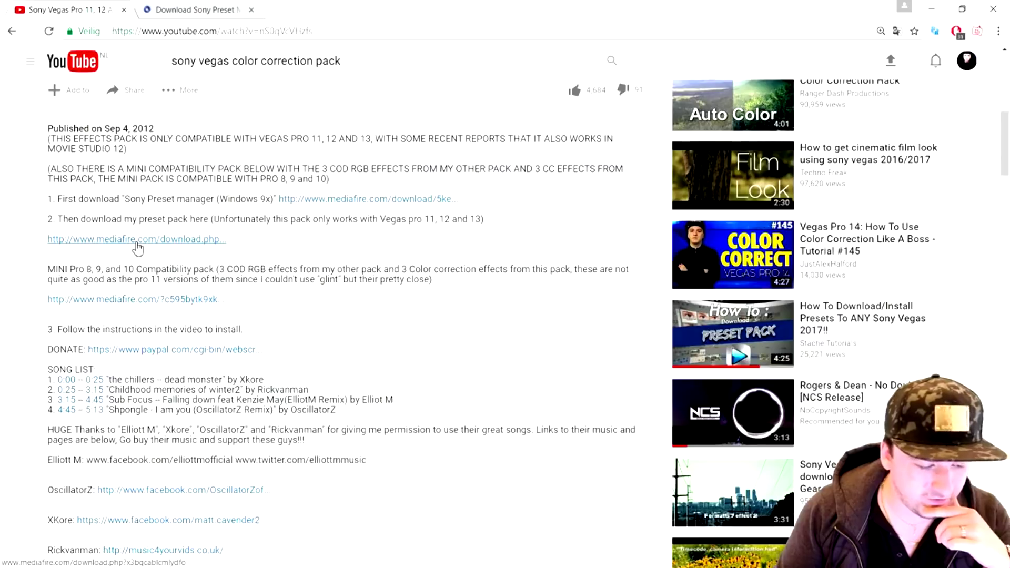
pyautogui.click(136, 241)
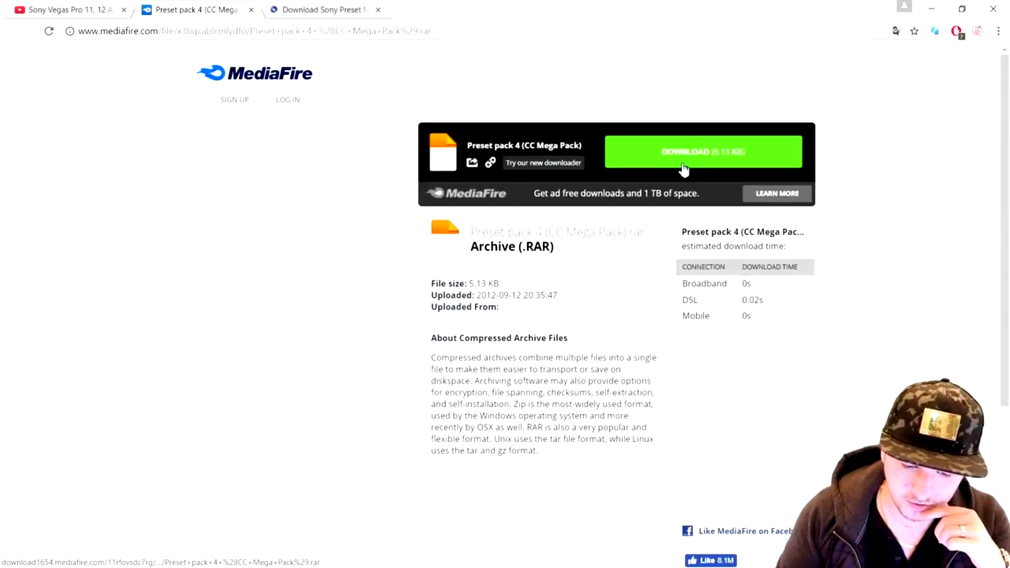
pyautogui.click(686, 166)
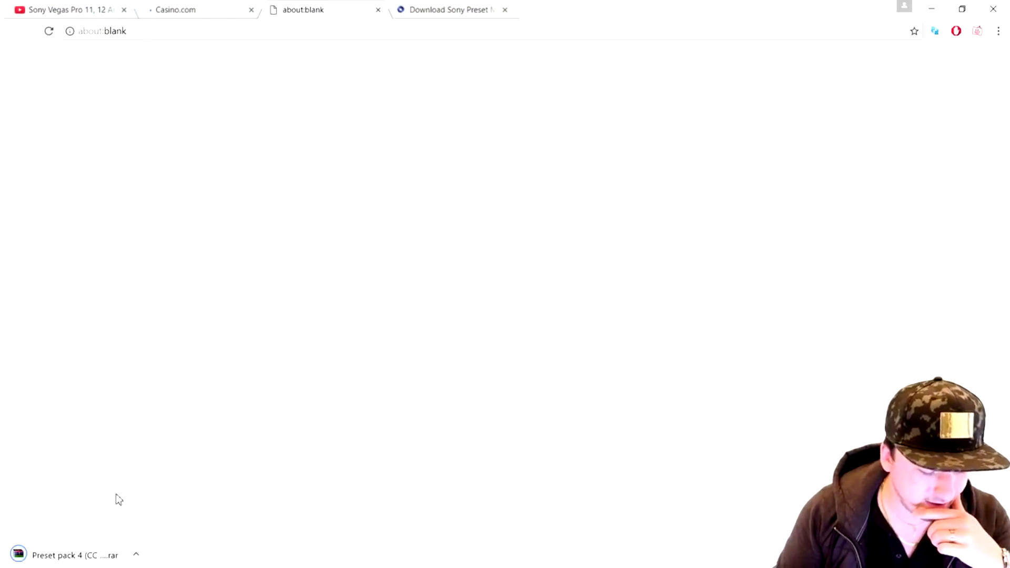
# Show the downloaded "Preset pack 4 (CC Mega Pack)" archive in its folder and extract it there with WinRAR
pyautogui.click(136, 555)
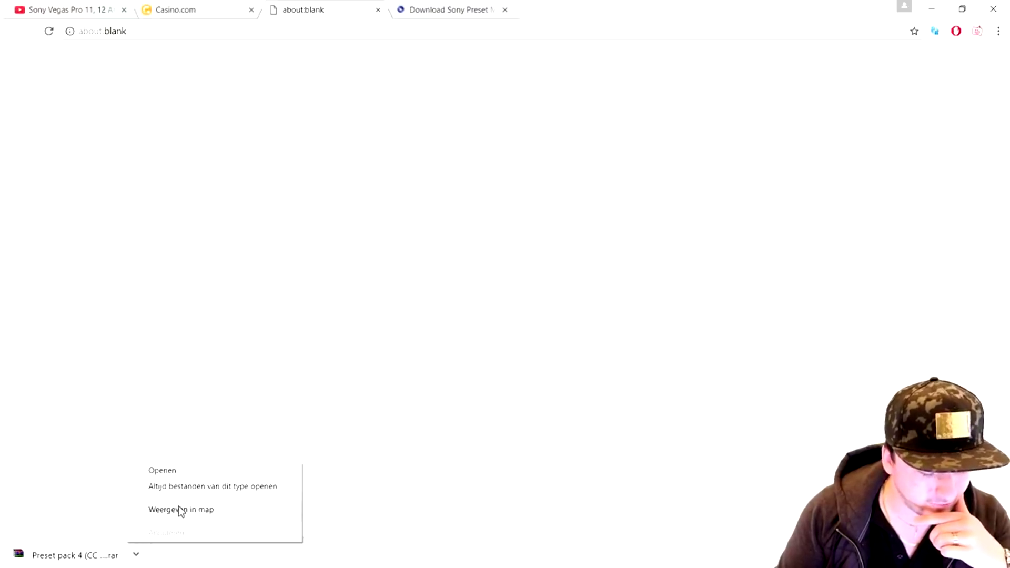
pyautogui.click(180, 510)
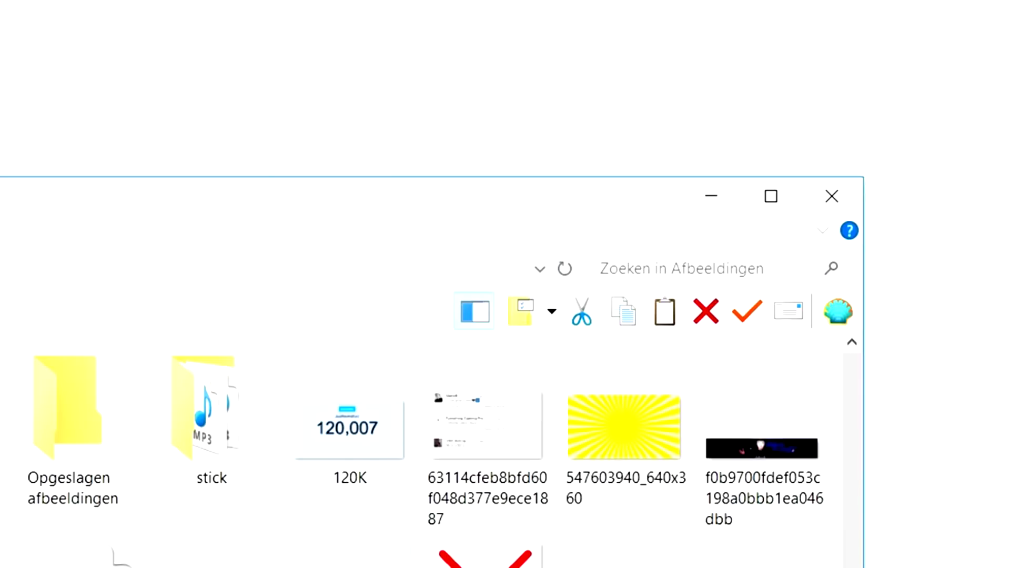
pyautogui.hotkey('shift', 'F10')
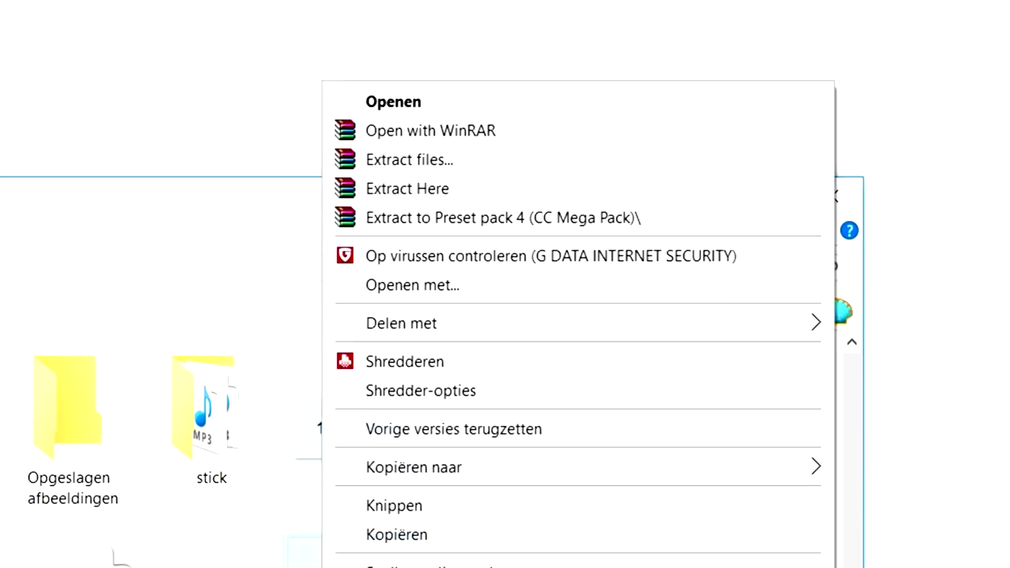
pyautogui.click(483, 190)
pyautogui.scroll(-1, 413, 459)
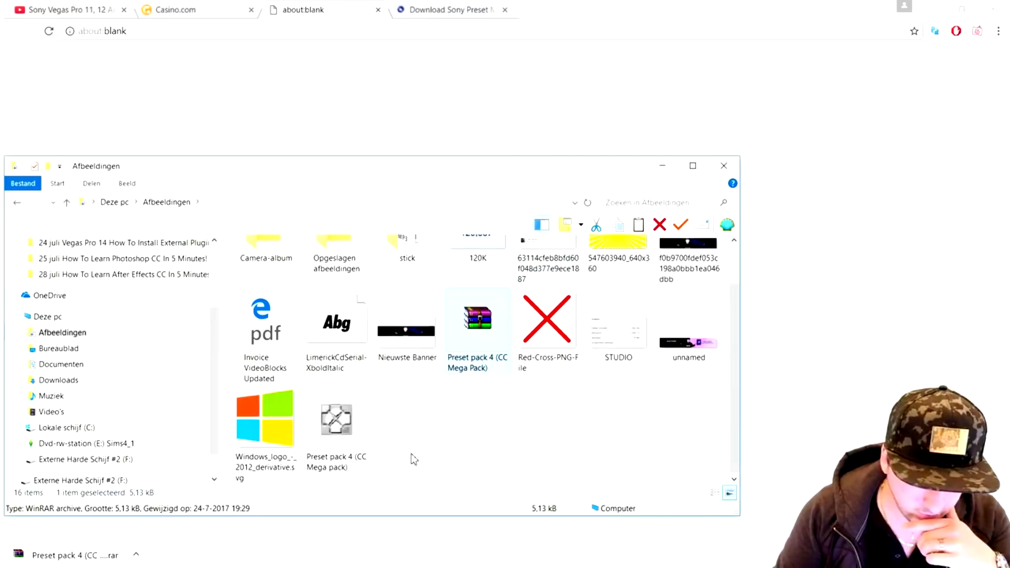
# Launch Preset Manager 2.0 and move its window in front of the folder holding the extracted preset pack
pyautogui.moveTo(343, 420)
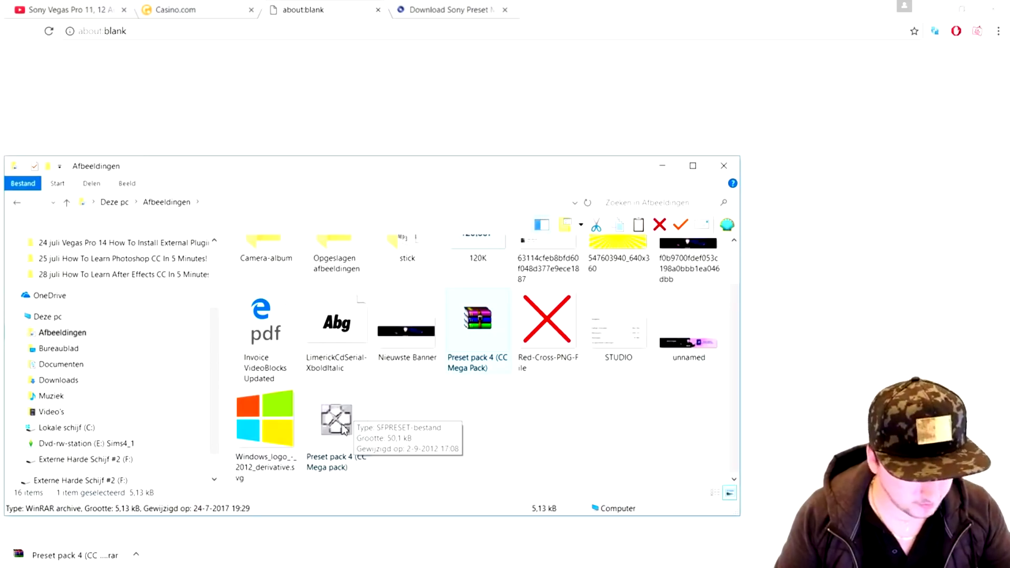
pyautogui.press('super')
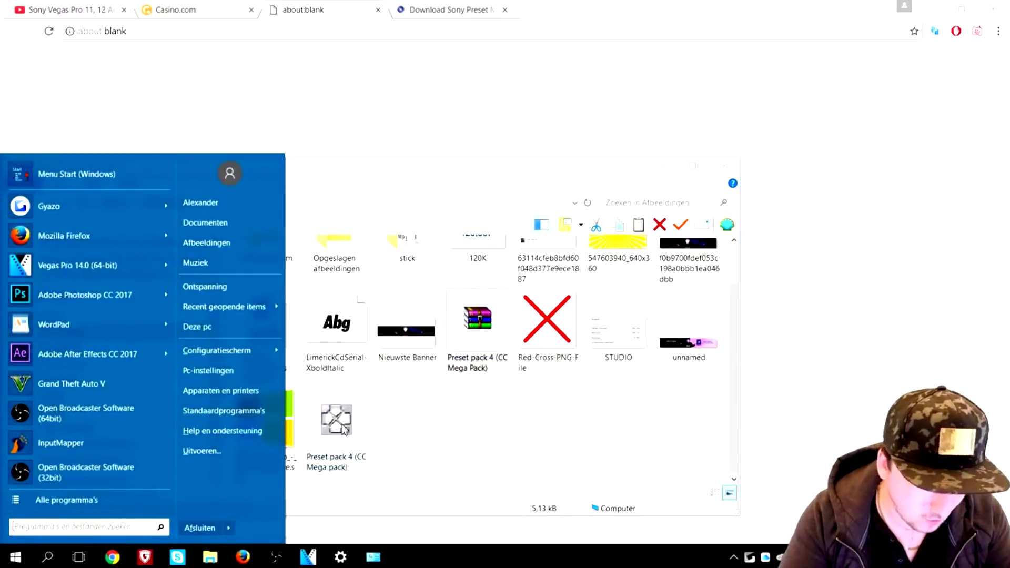
pyautogui.write('preset')
pyautogui.press('Return')
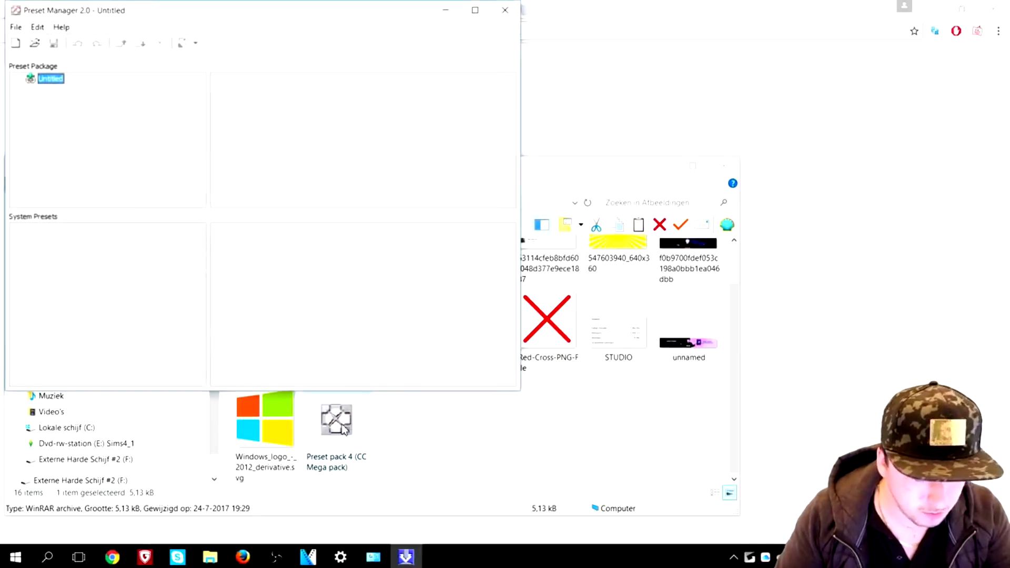
pyautogui.moveTo(120, 19); pyautogui.dragTo(414, 85)
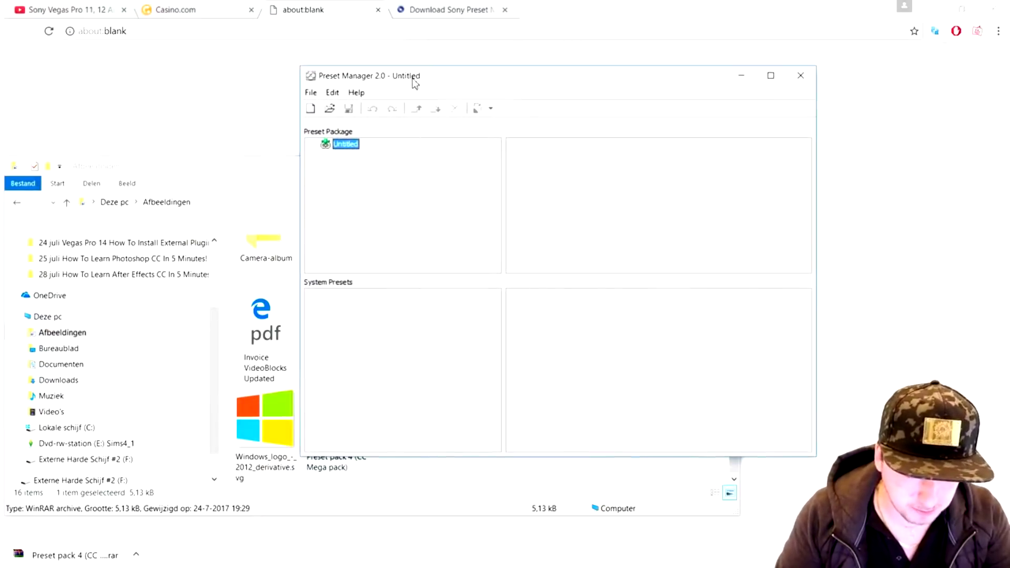
pyautogui.click(266, 173)
pyautogui.click(647, 166)
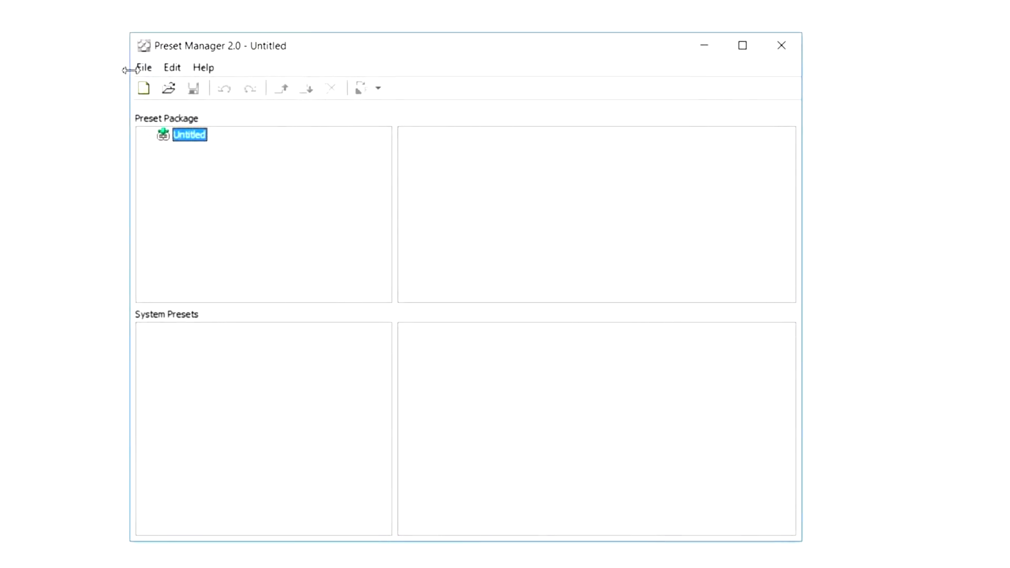
# Open the extracted preset package "Preset pack 4 (CC Mega pack)" in Preset Manager
pyautogui.click(140, 68)
pyautogui.click(174, 104)
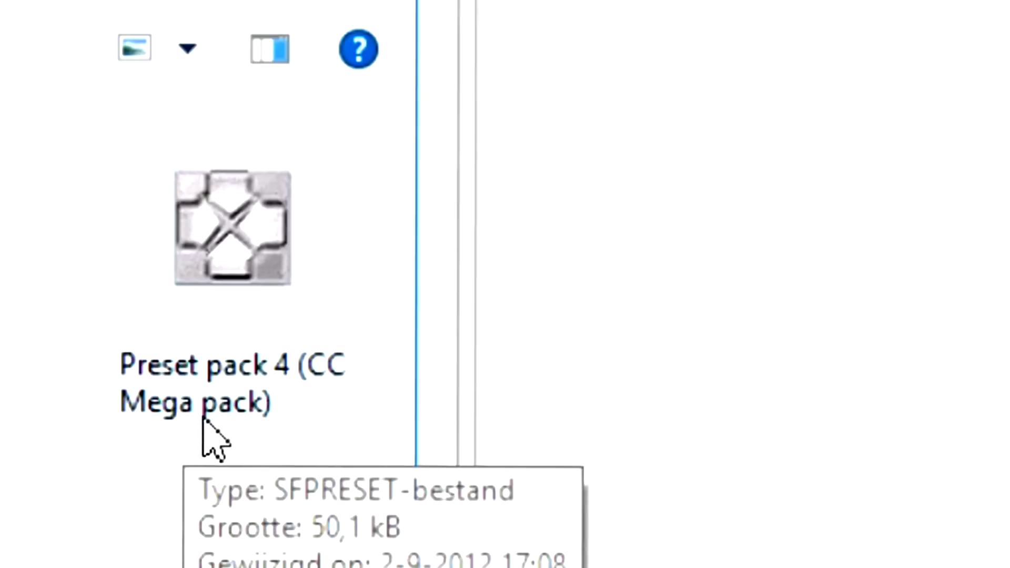
pyautogui.doubleClick(203, 417)
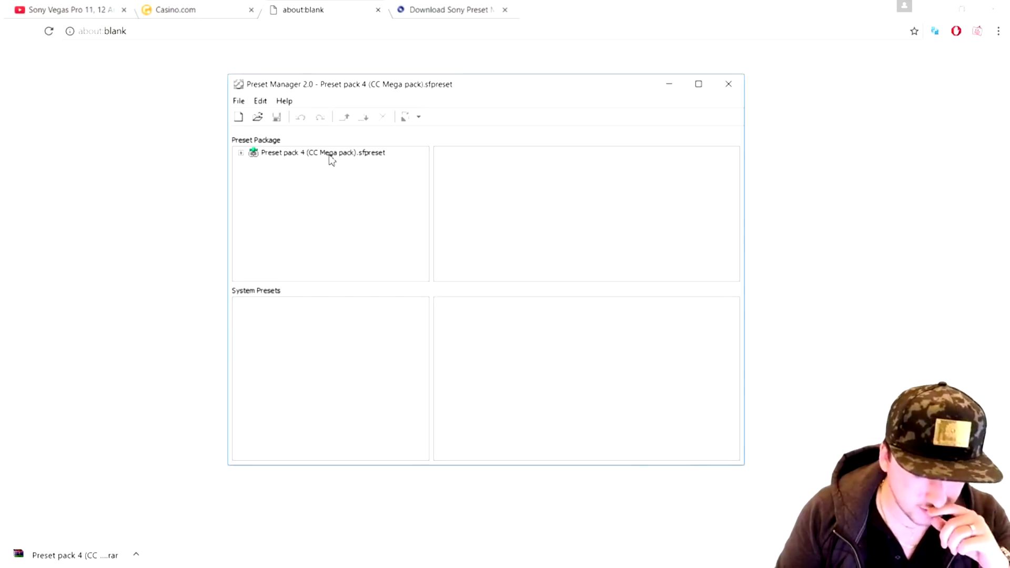
# Select all the presets in the package's FX Chains folder and copy them to the system presets
pyautogui.doubleClick(330, 154)
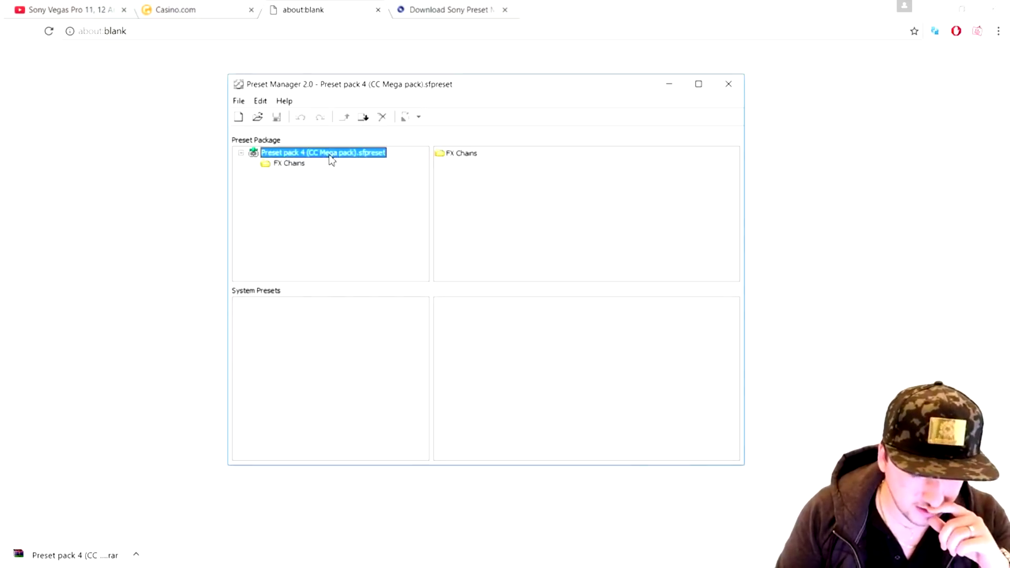
pyautogui.doubleClick(467, 153)
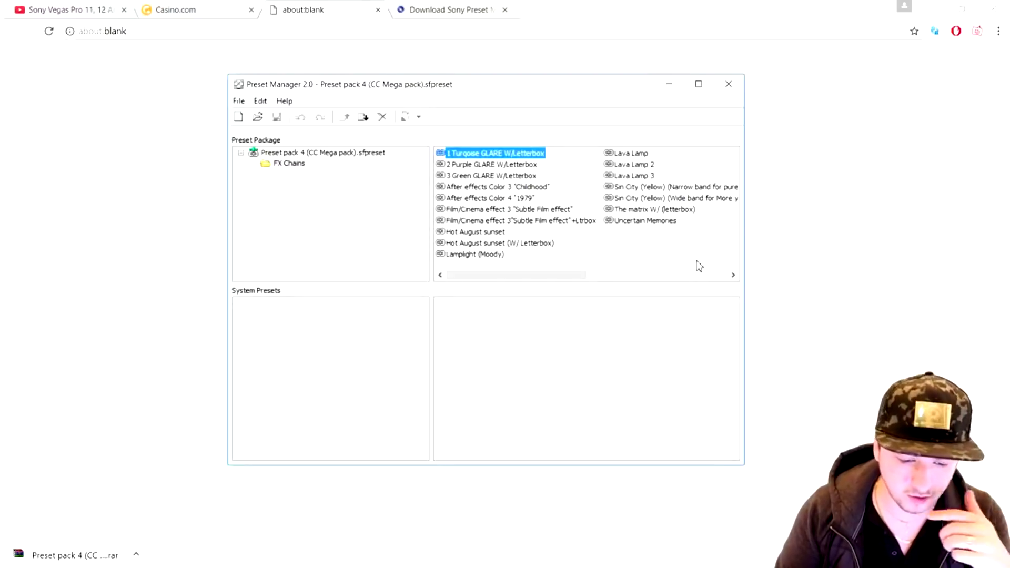
pyautogui.moveTo(702, 267); pyautogui.dragTo(463, 150)
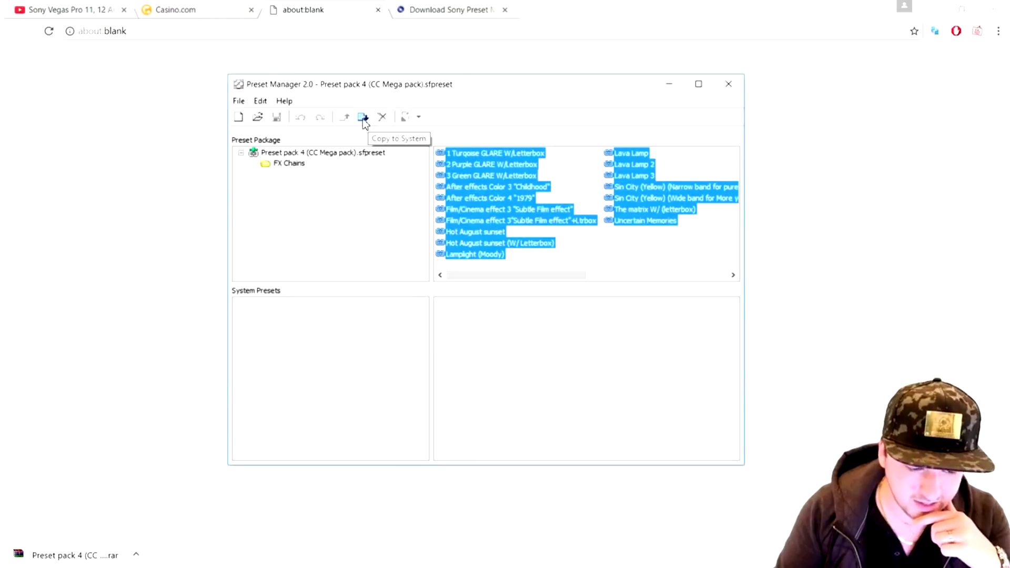
pyautogui.click(363, 118)
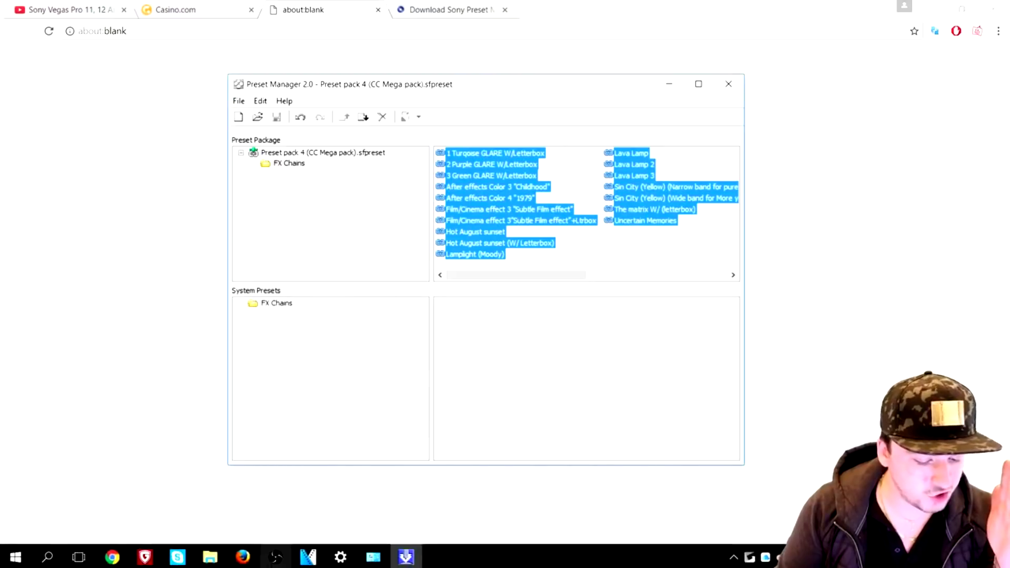
# Restart VEGAS Pro and place a Red Solid Color clip at the very start of the timeline
pyautogui.rightClick(309, 557)
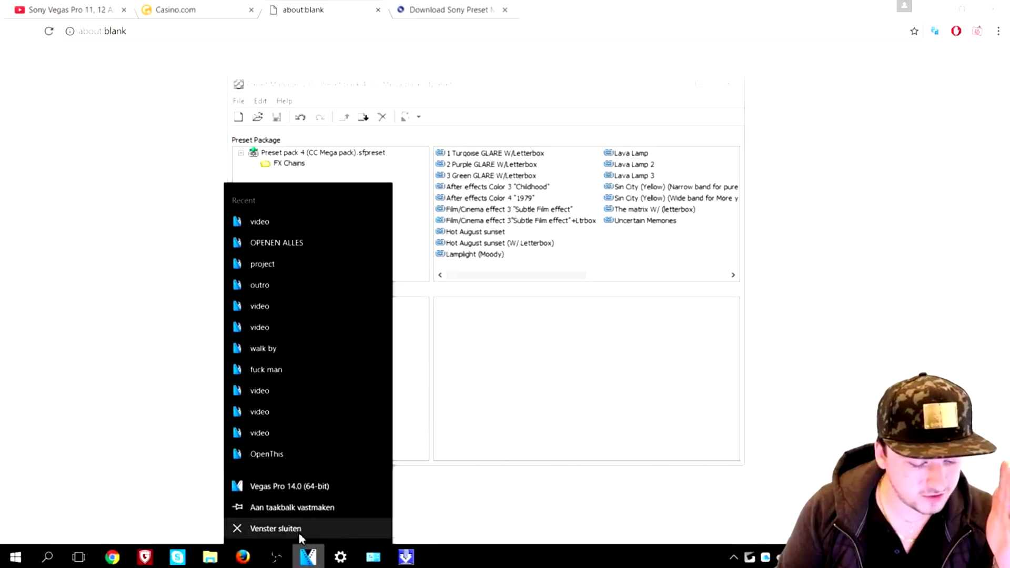
pyautogui.click(291, 530)
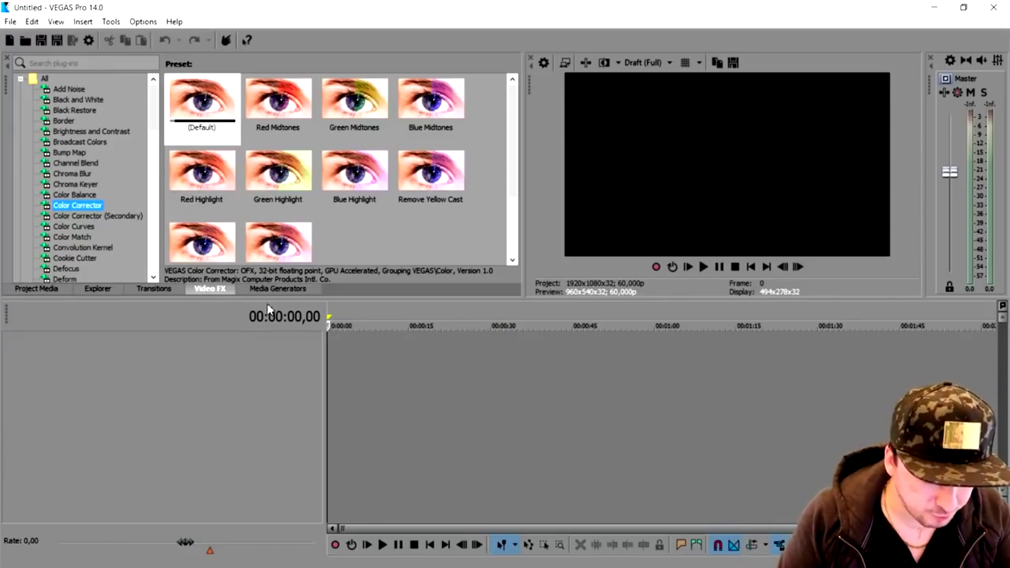
pyautogui.click(267, 289)
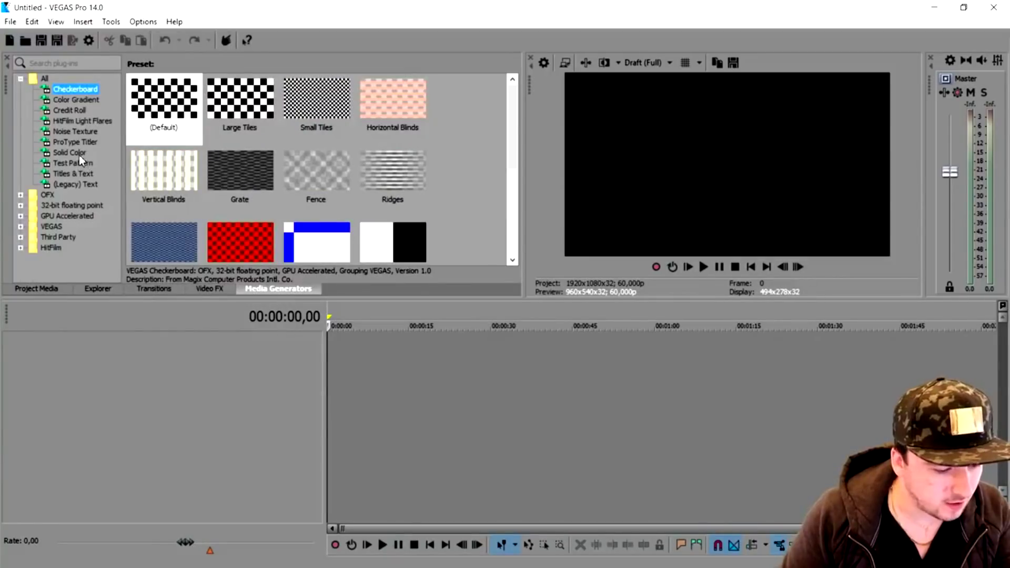
pyautogui.click(79, 153)
pyautogui.moveTo(316, 120); pyautogui.dragTo(354, 365)
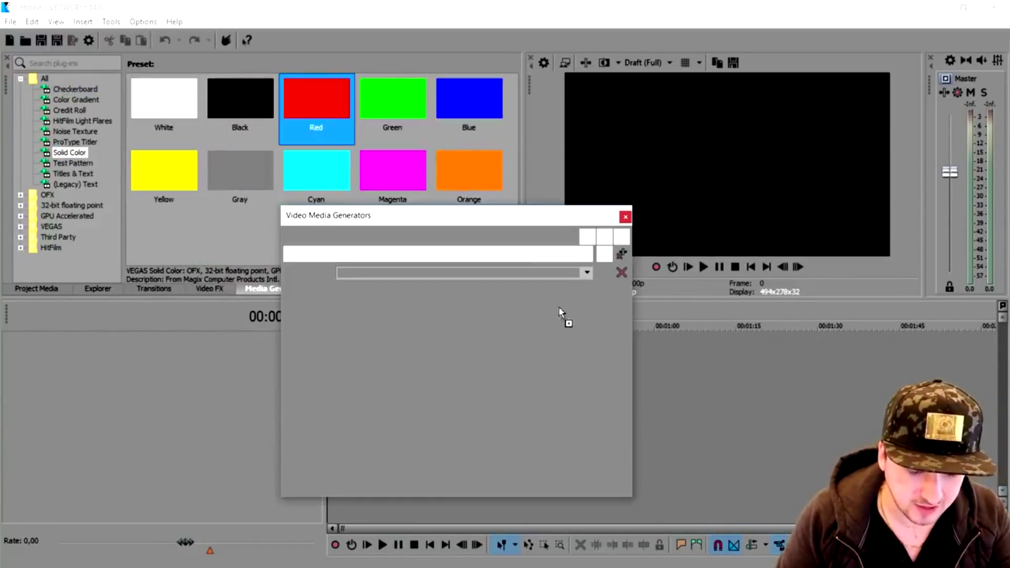
pyautogui.click(625, 217)
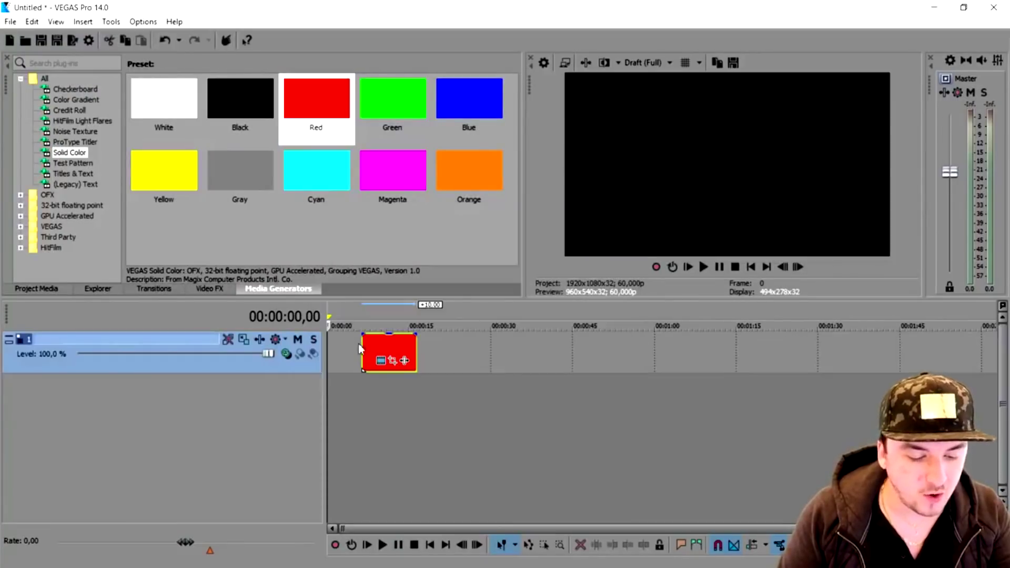
pyautogui.moveTo(365, 345); pyautogui.dragTo(286, 349)
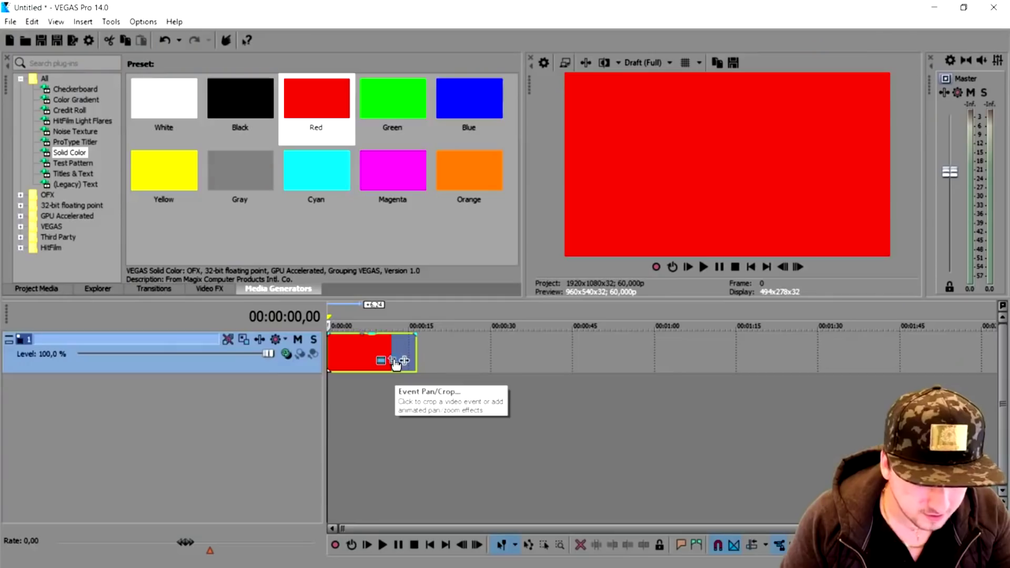
# Bring up the Plug-In Chooser from the red clip's Event Pan/Crop window and display the Filter Packages folder
pyautogui.click(579, 303)
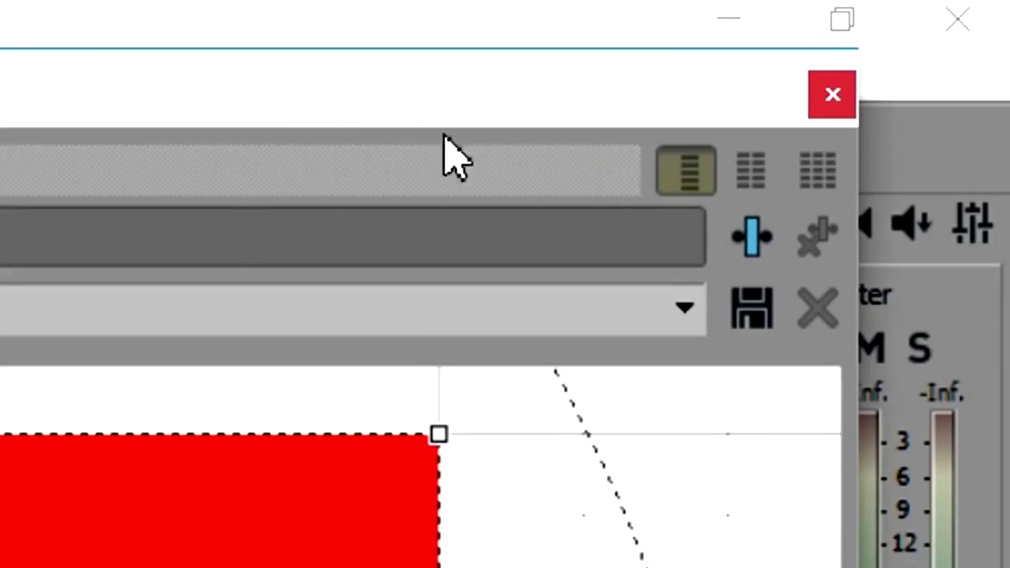
pyautogui.click(753, 242)
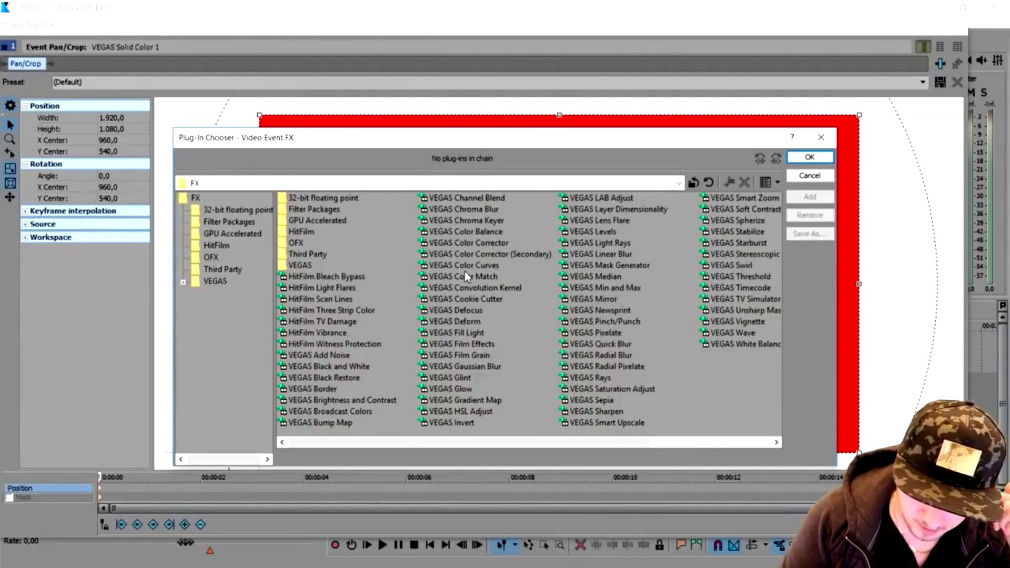
pyautogui.doubleClick(217, 282)
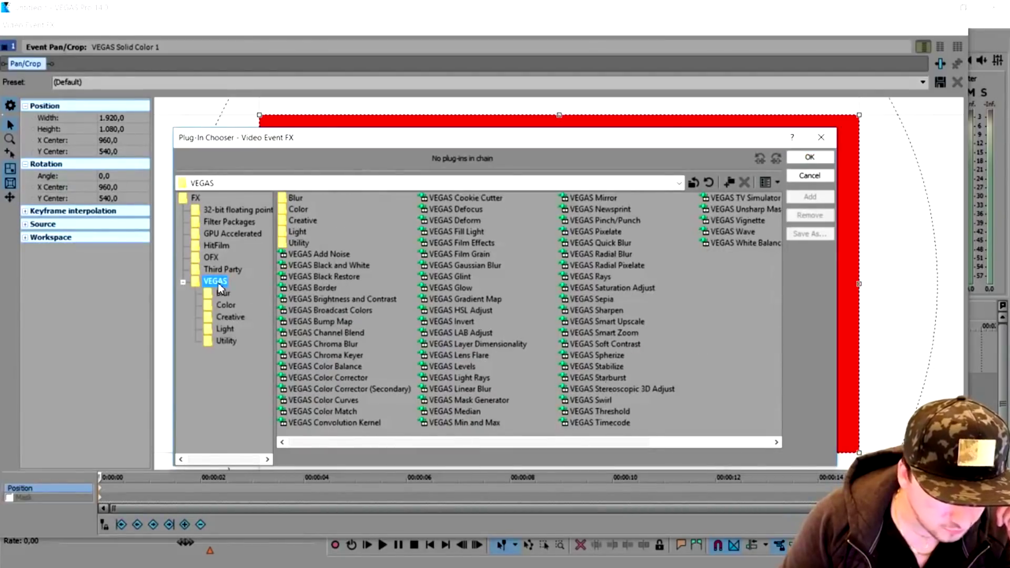
pyautogui.doubleClick(196, 199)
pyautogui.doubleClick(119, 182)
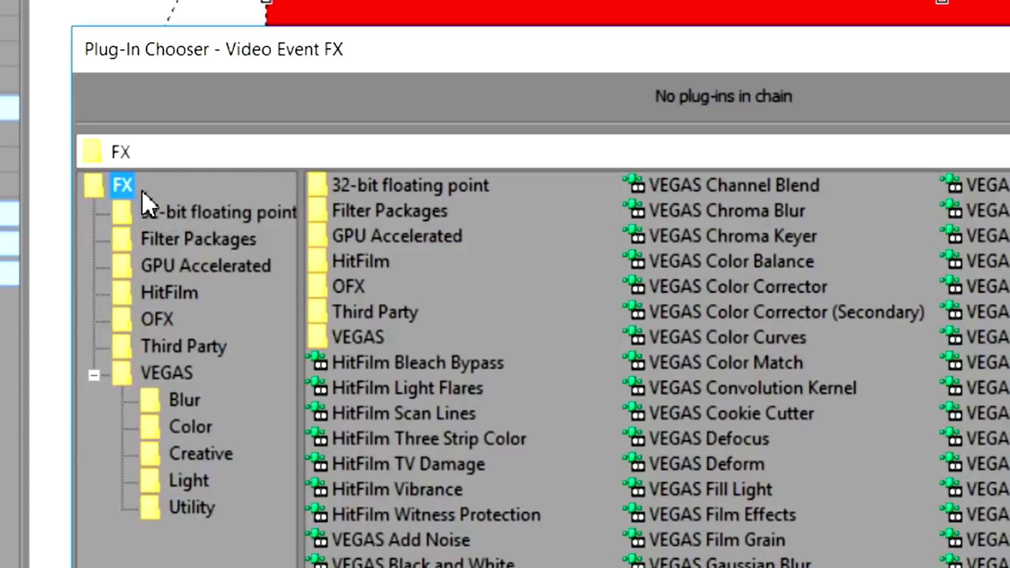
pyautogui.click(228, 243)
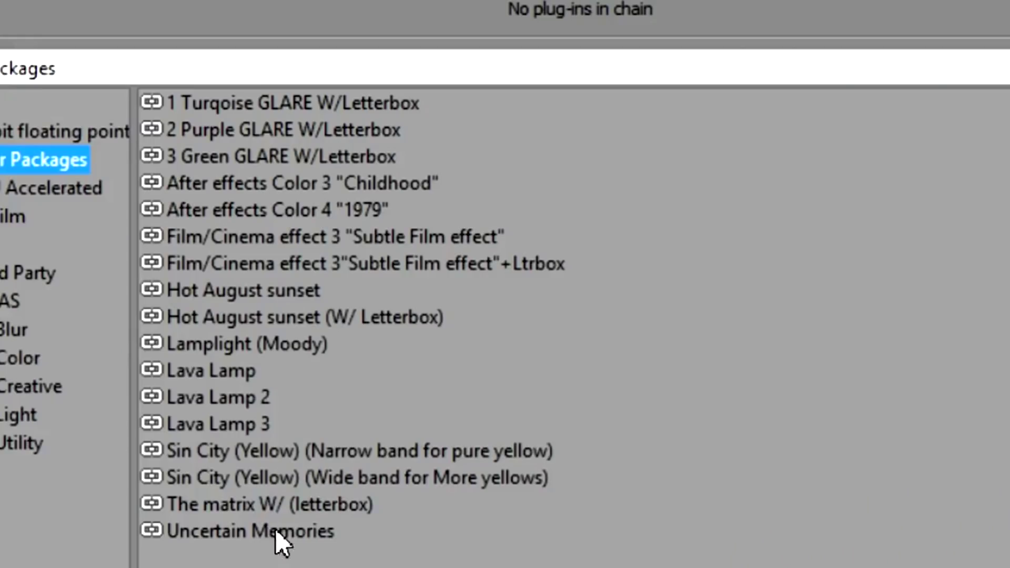
# Highlight the imported color correction presets in the Filter Packages folder, from "Uncertain Memories" upwards
pyautogui.click(335, 378)
pyautogui.hotkey('shift', 'Up')
pyautogui.moveTo(344, 390); pyautogui.dragTo(350, 396)
pyautogui.moveTo(313, 567); pyautogui.dragTo(236, 111)
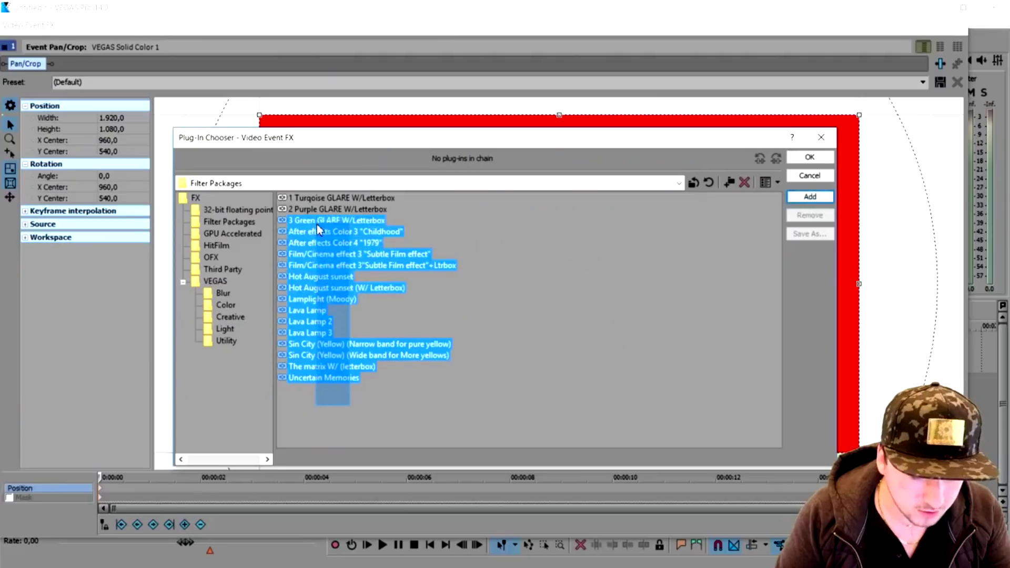